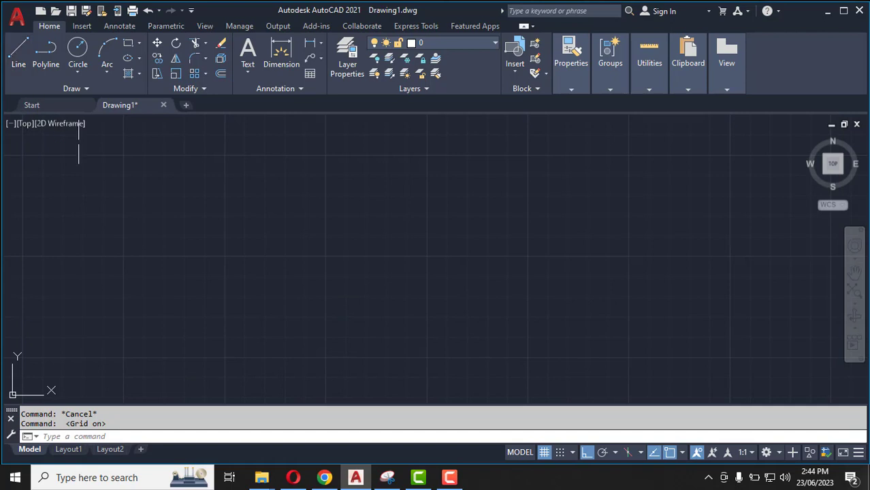
Step: Draw a horizontal line 150 units long to the right from a freely chosen point in the drawing area
left_click(18, 51)
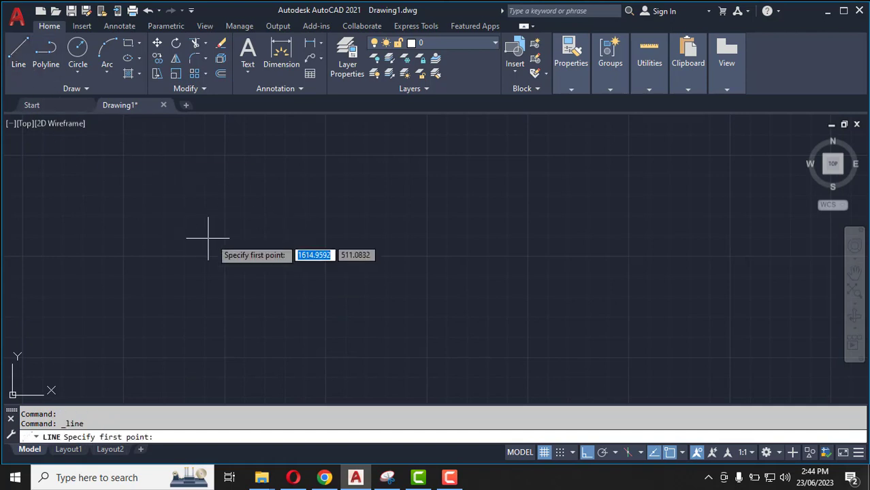
left_click(248, 235)
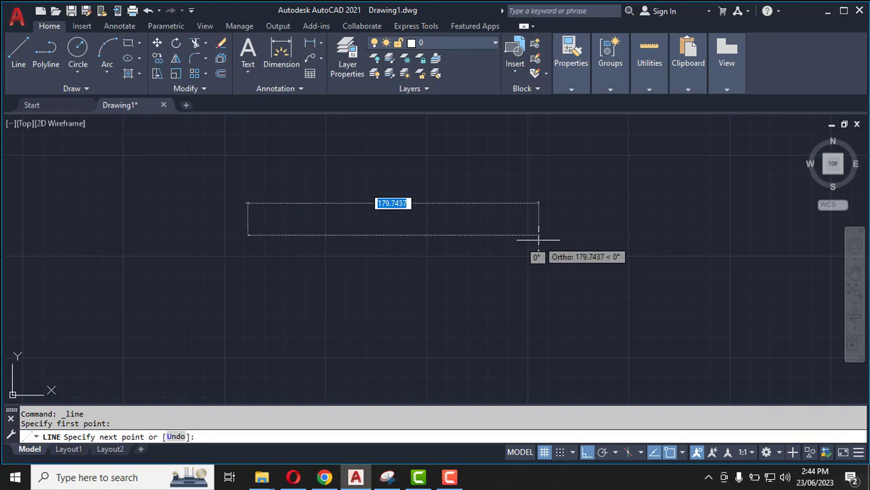
type("1")
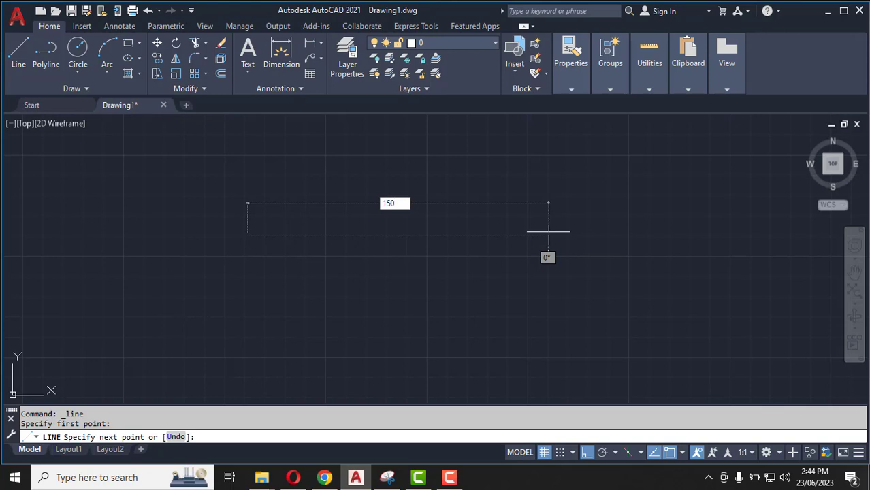
type("50")
key("Return")
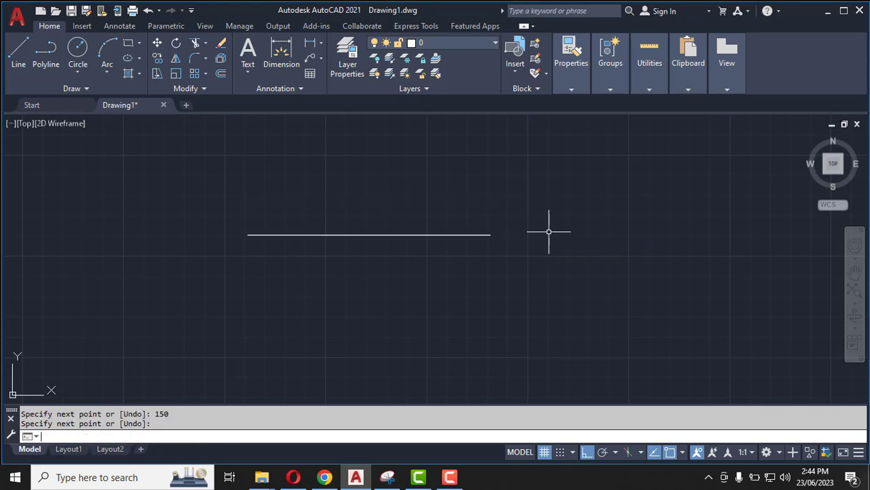
key("Return")
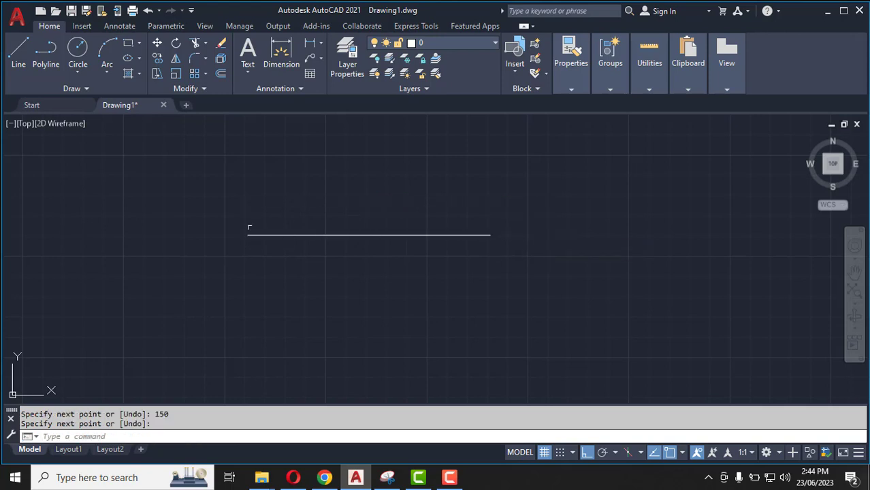
Step: Draw a circle of radius 16 centred on the left endpoint of the horizontal line
left_click(76, 71)
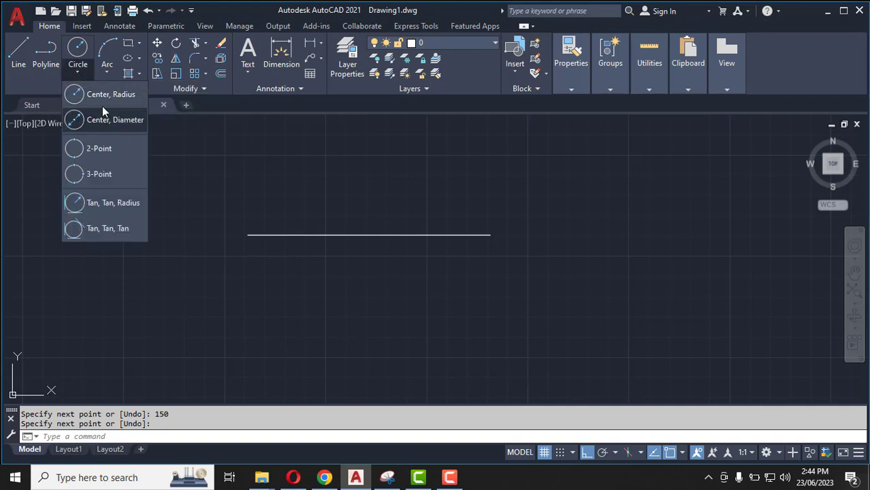
left_click(106, 98)
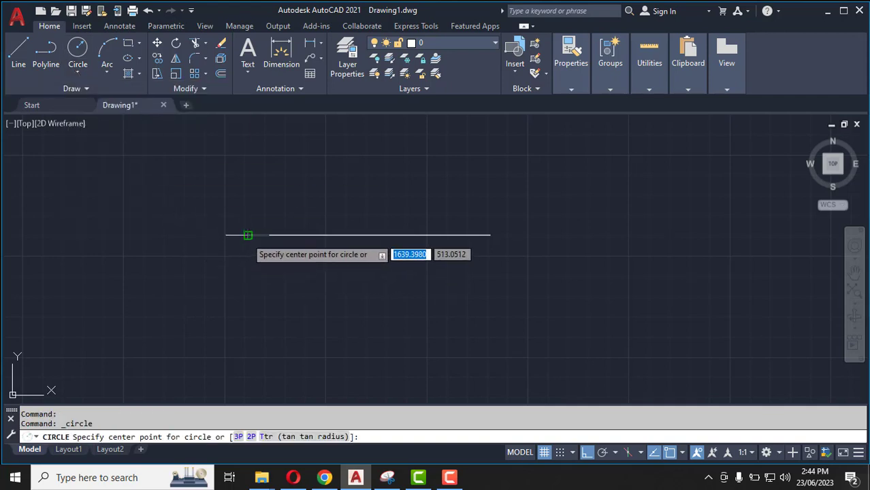
left_click(248, 235)
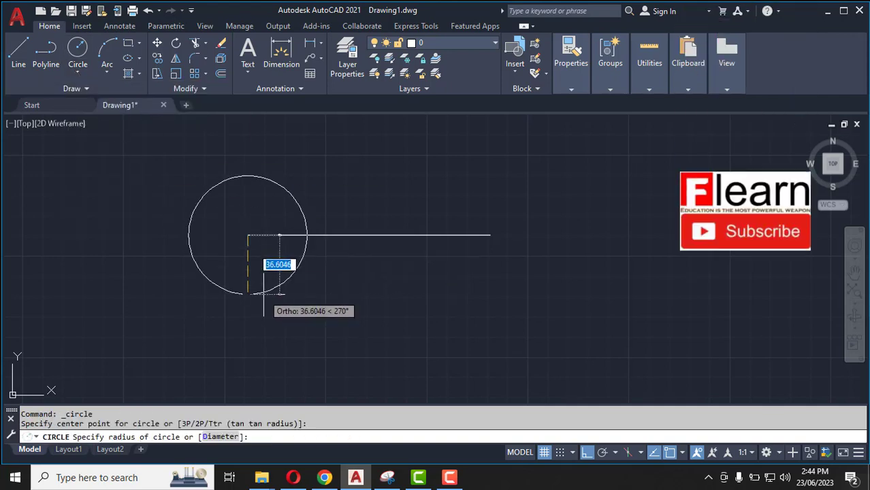
type("16")
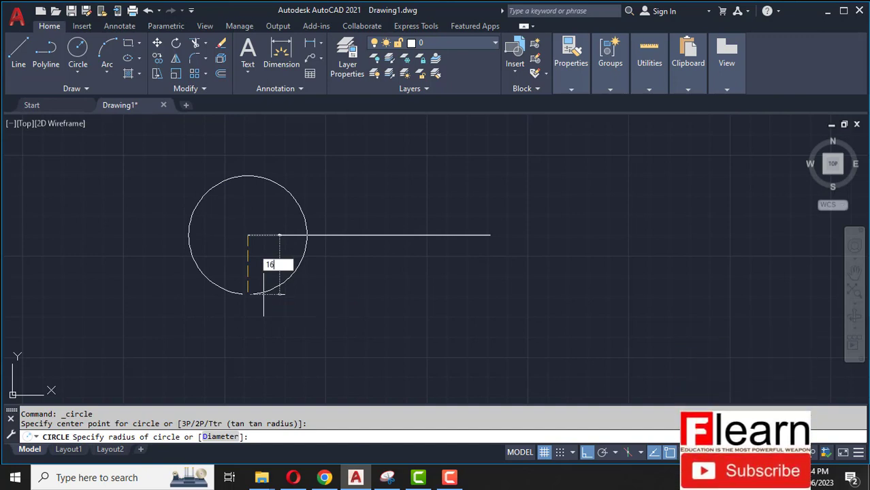
key("Return")
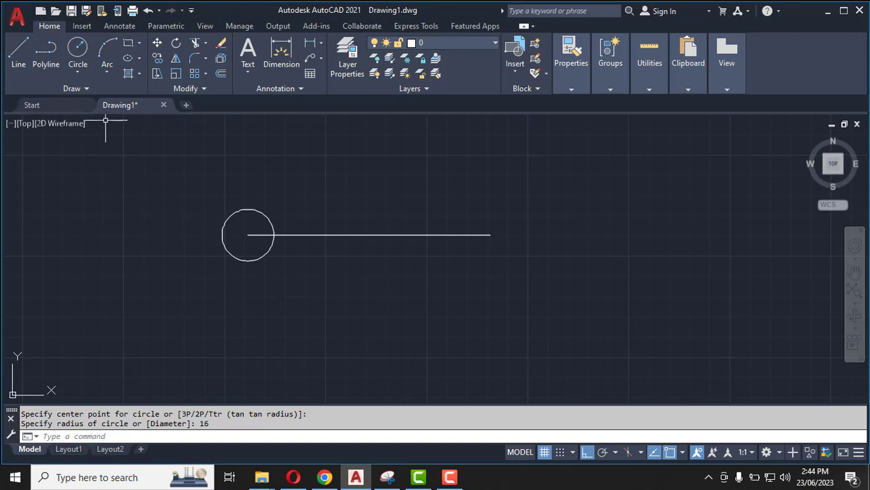
Step: Copy the circle from the line's left endpoint to its right endpoint
left_click(261, 215)
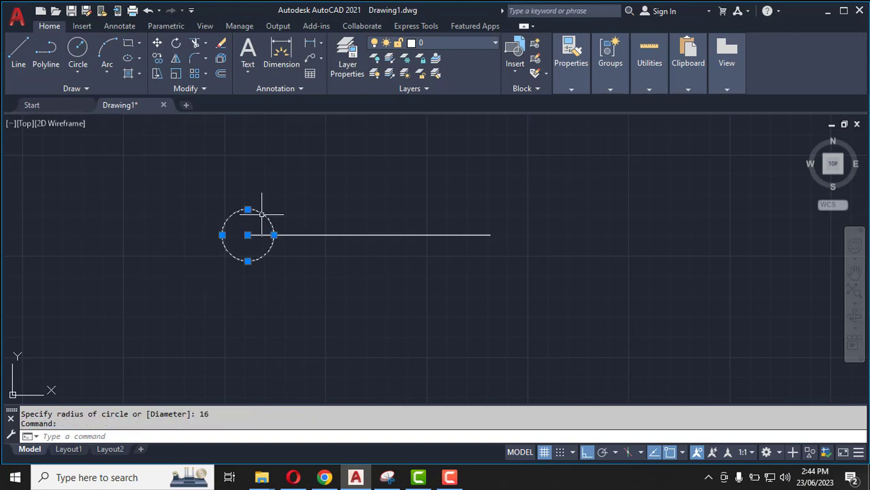
left_click(157, 59)
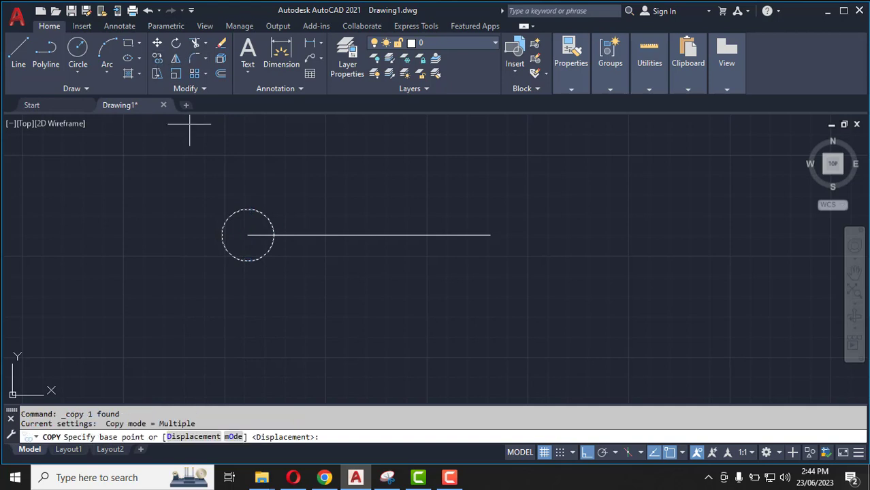
left_click(248, 235)
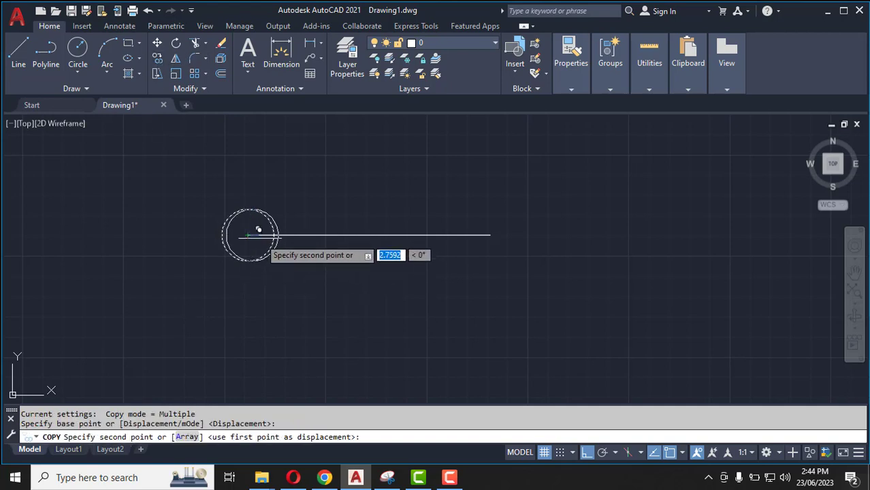
left_click(490, 235)
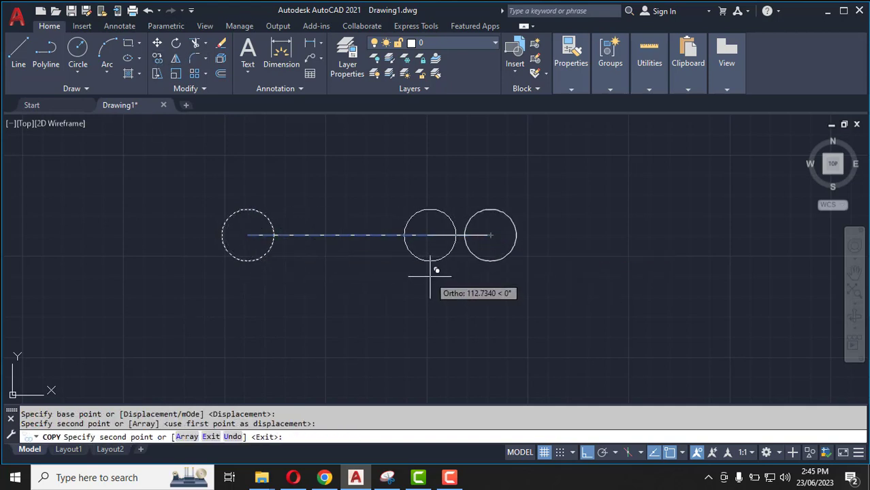
key("Escape")
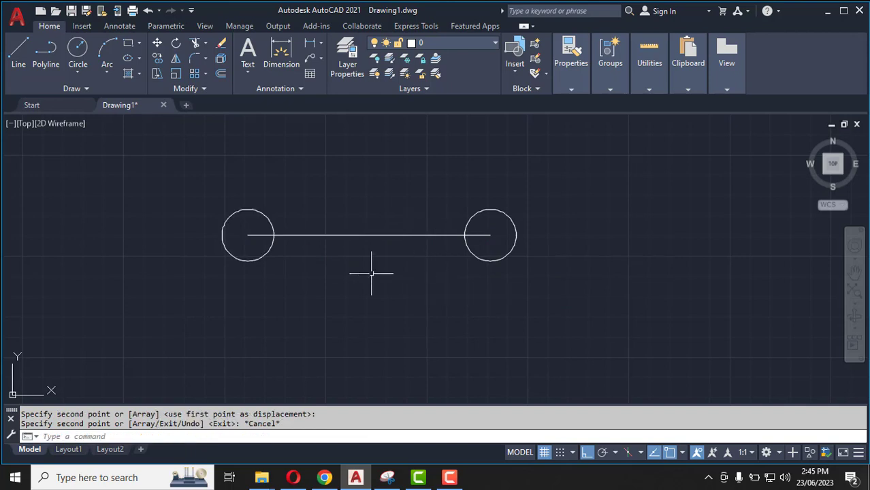
Step: Offset the horizontal centre line by 2 units to both sides, once above and once below
scroll(327, 233, "up", 4)
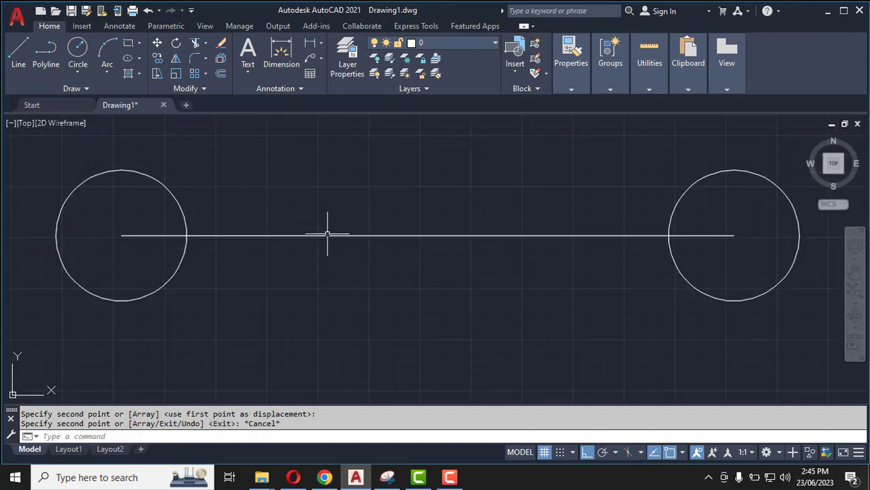
left_click(220, 74)
type("2")
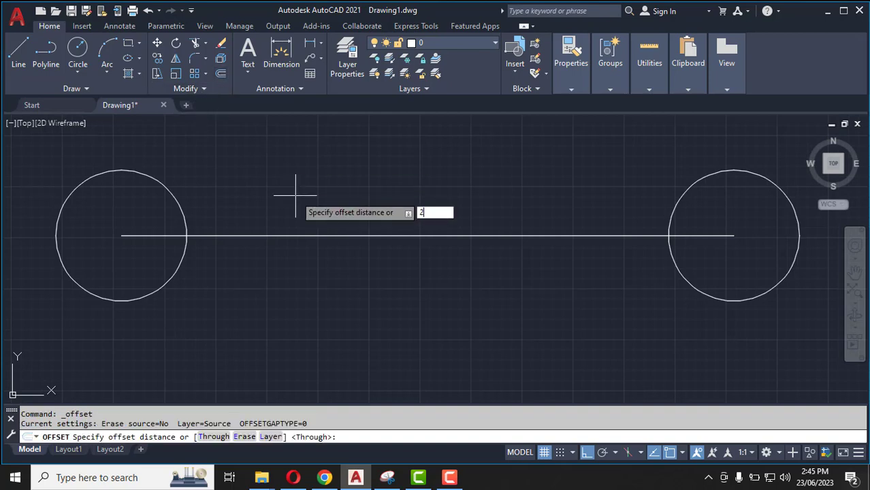
key("Return")
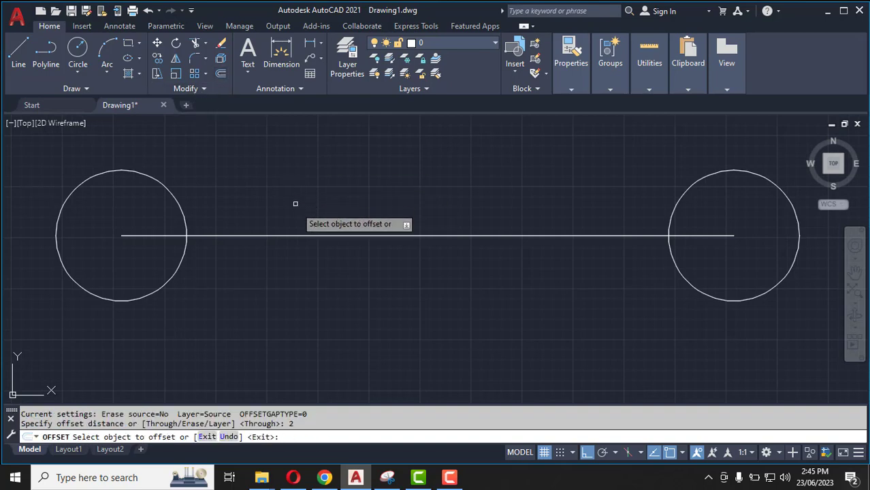
left_click(333, 235)
left_click(333, 215)
left_click(327, 235)
left_click(335, 279)
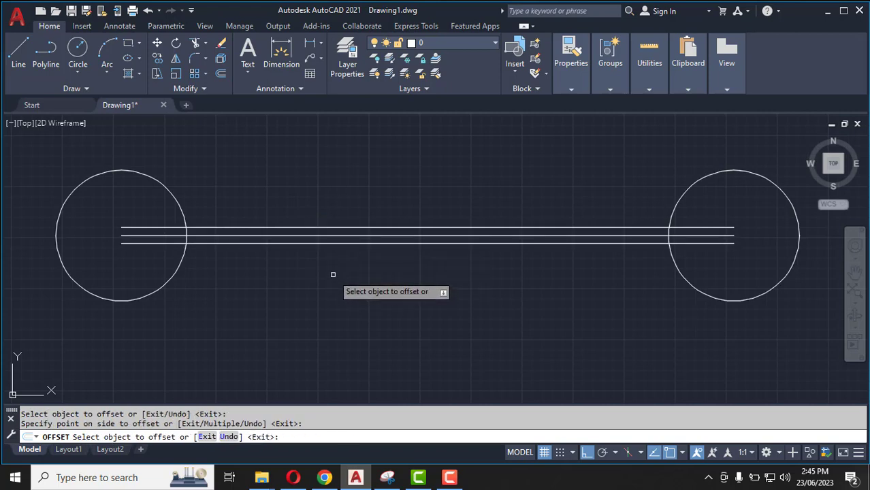
Step: Offset the horizontal centre line 5 units upward
left_click(221, 74)
type("5")
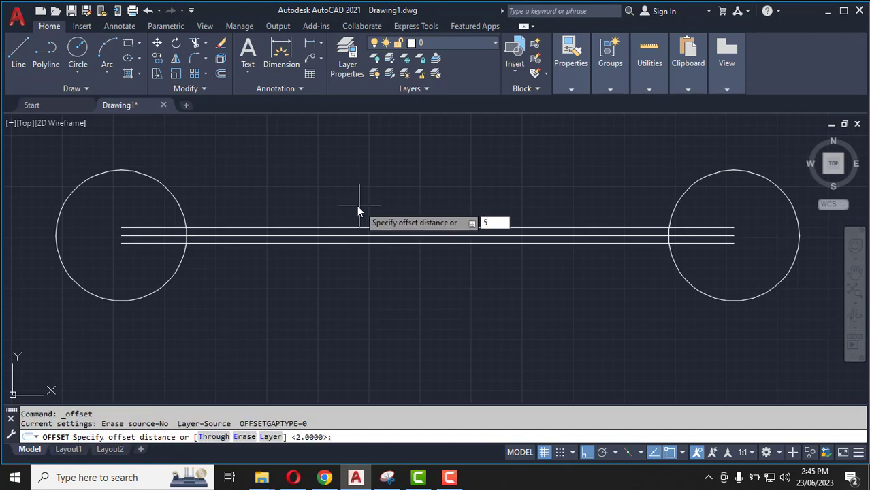
key("Return")
left_click(354, 235)
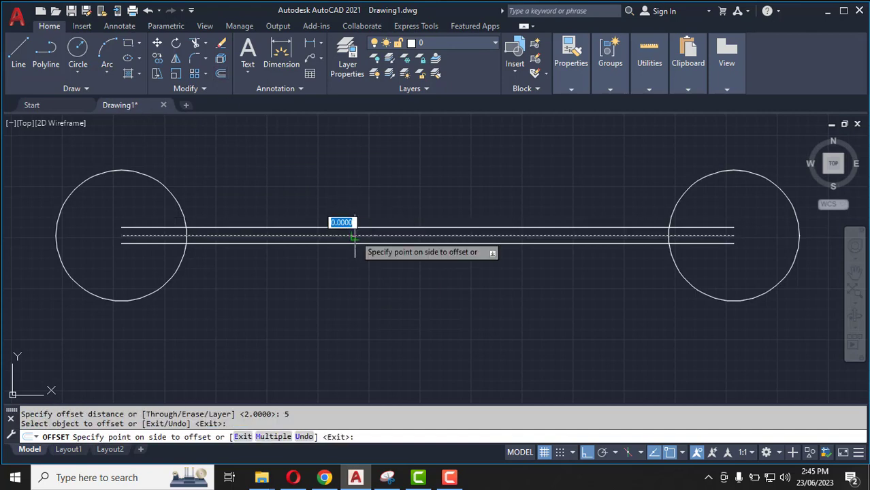
left_click(356, 172)
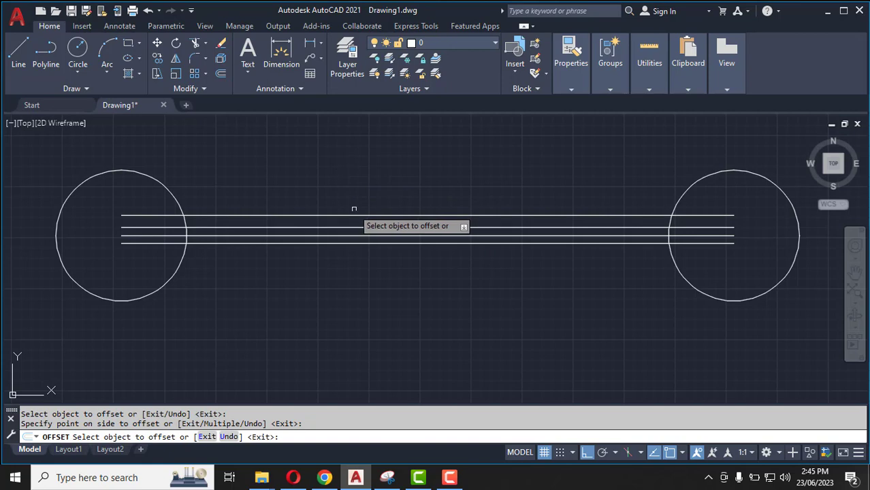
left_click(340, 242)
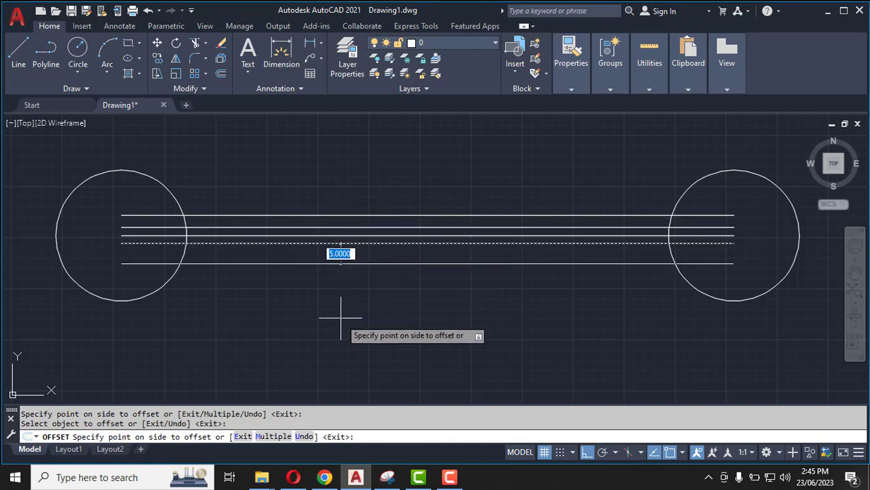
key("Escape")
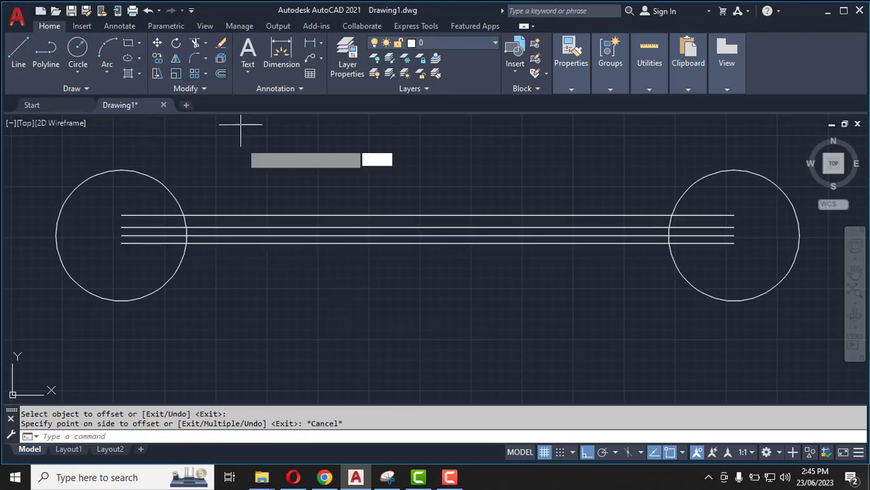
Step: Offset the horizontal centre line downward, keeping the offset distance of 5
left_click(220, 74)
key("Return")
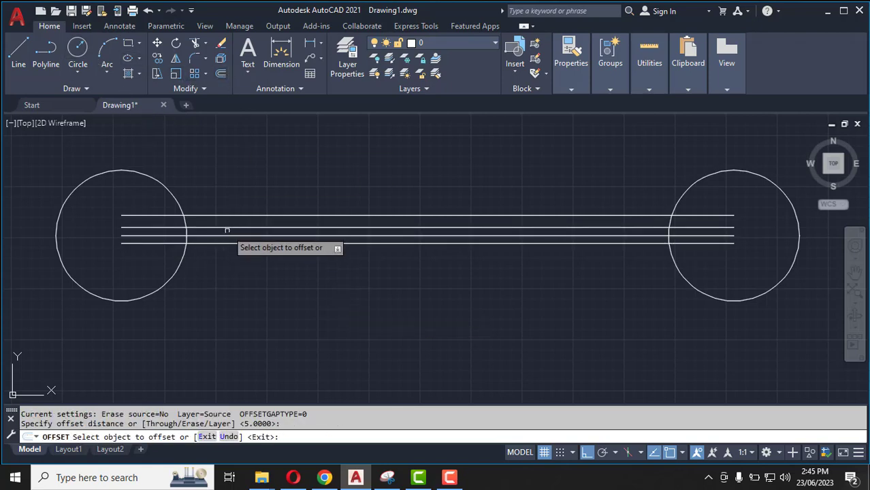
left_click(230, 236)
left_click(230, 309)
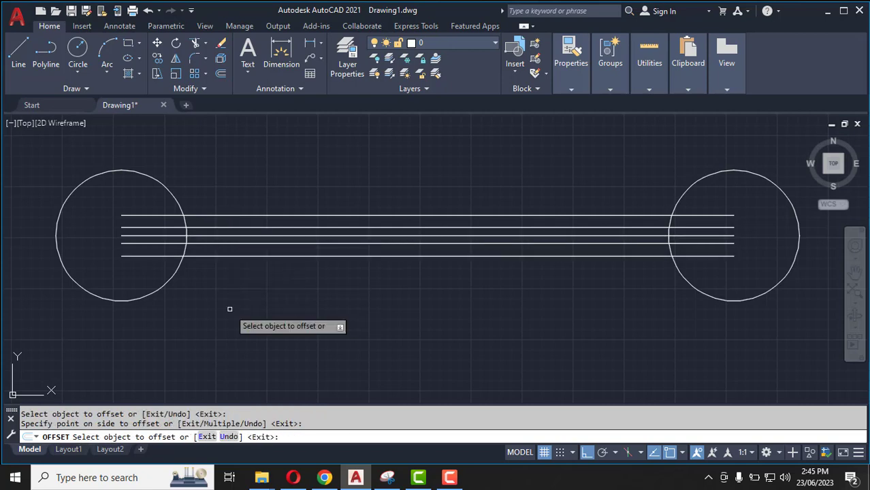
key("Escape")
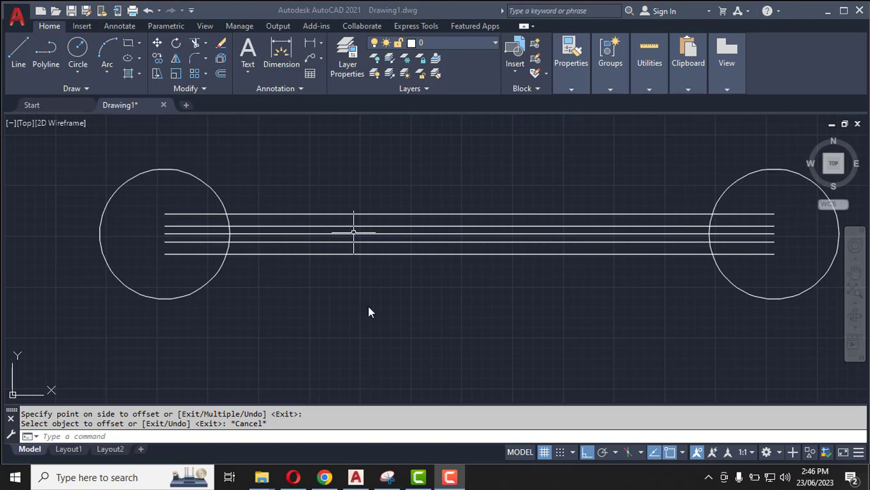
Step: Fillet the uppermost horizontal line with the upper right side of the left circle, using a radius of 25
left_click(204, 58)
left_click(209, 76)
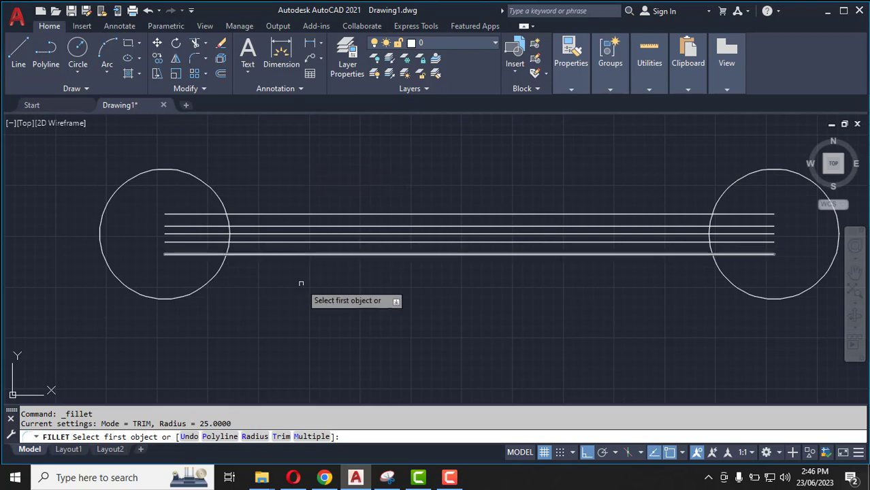
type("r")
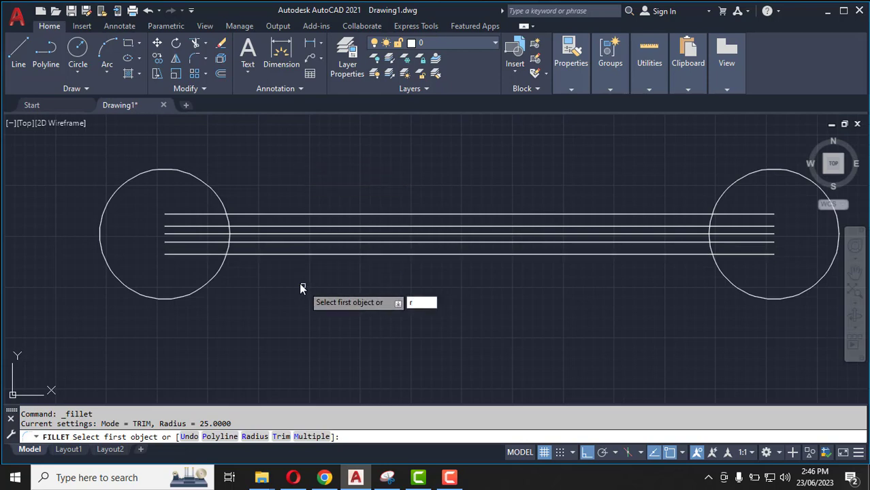
key("Return")
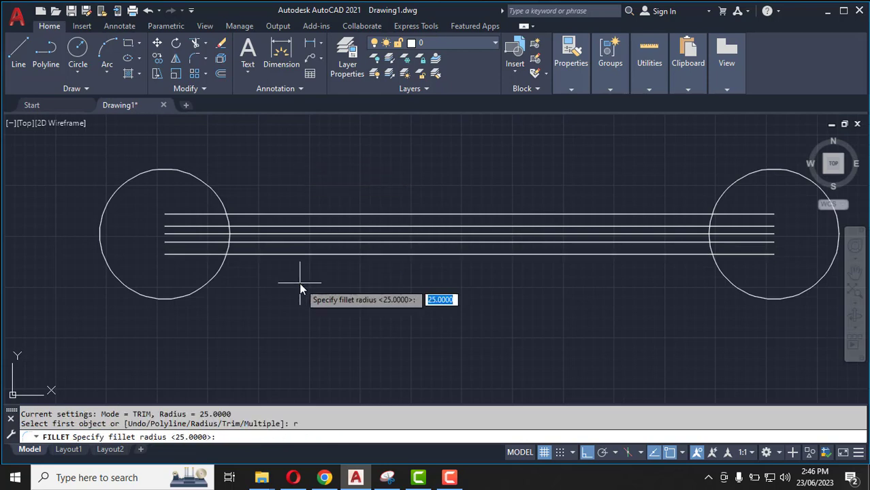
type("25")
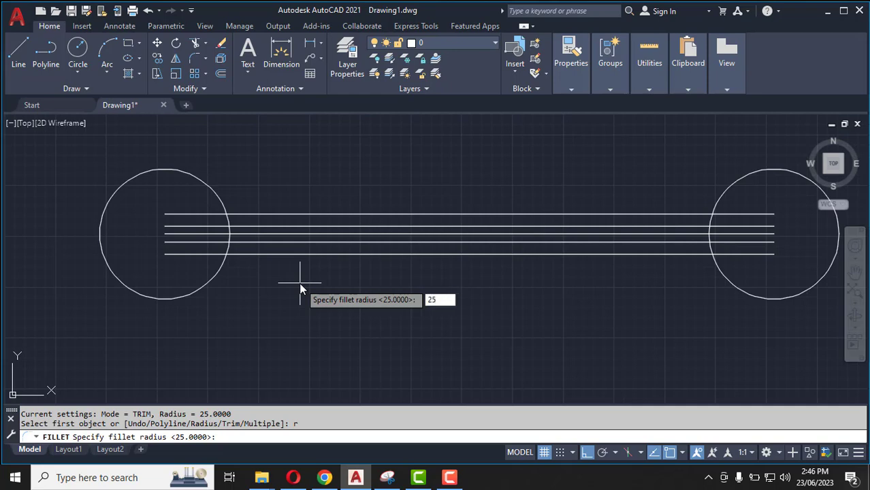
key("Return")
left_click(263, 213)
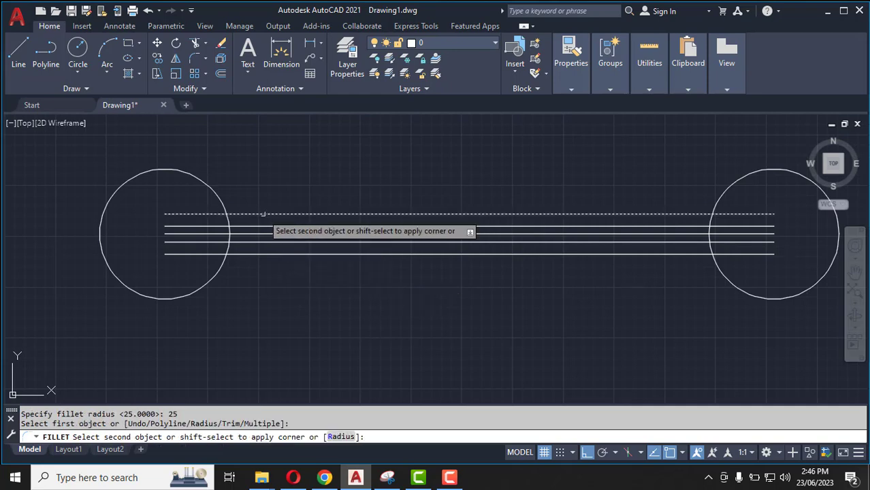
left_click(219, 203)
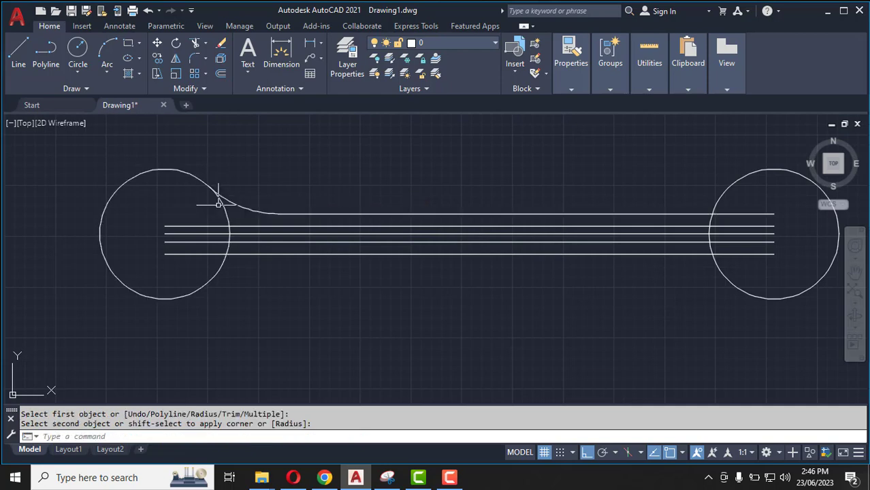
Step: Fillet the uppermost horizontal line with the upper left side of the right circle, keeping the 25 radius
key("Return")
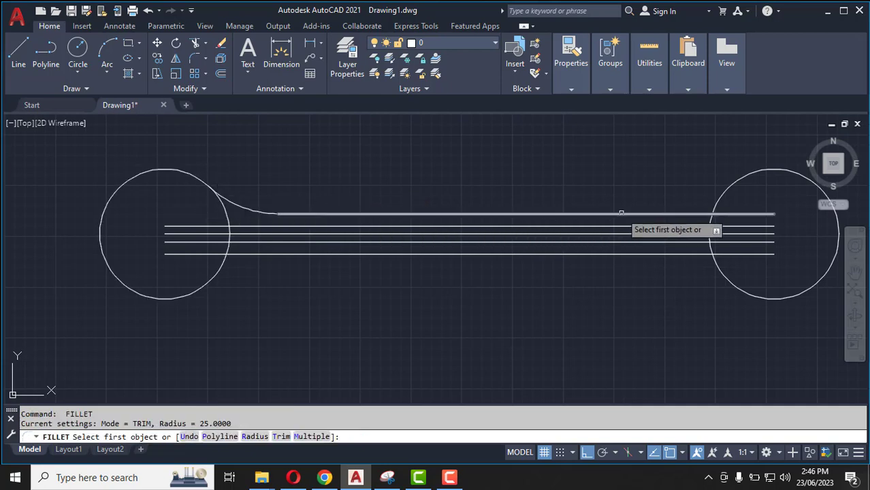
left_click(708, 214)
left_click(729, 189)
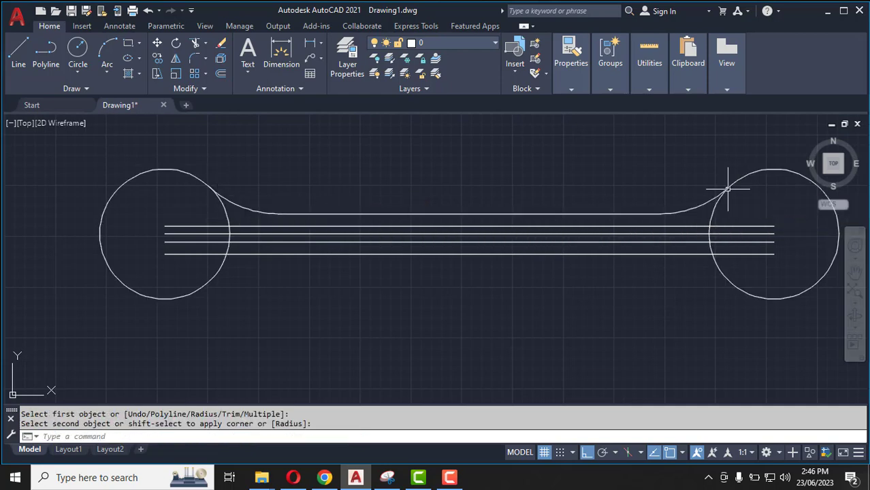
Step: Fillet the lowest horizontal line with the lower inner sides of both the right and left circles, keeping the 25 radius
key("Return")
left_click(652, 254)
left_click(719, 273)
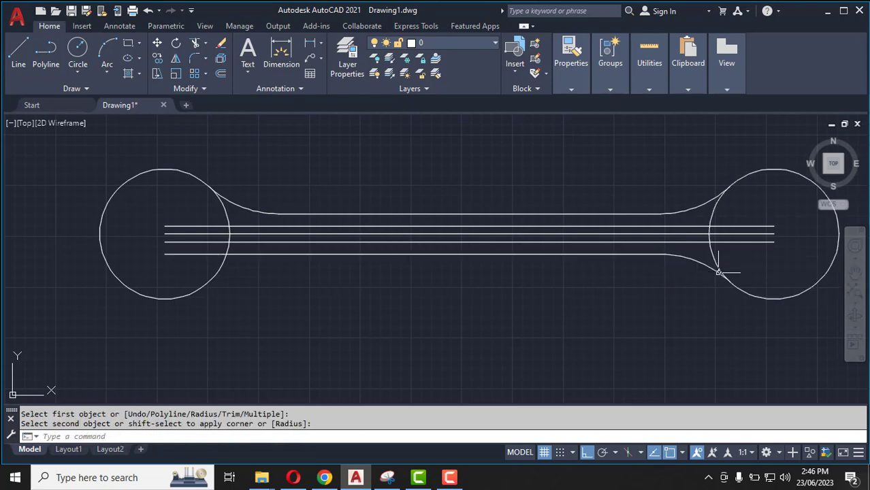
key("Return")
left_click(317, 254)
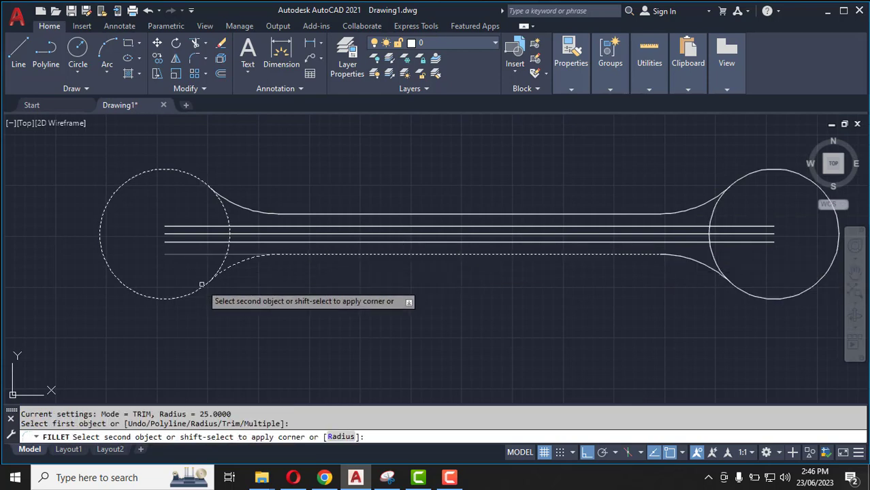
left_click(201, 285)
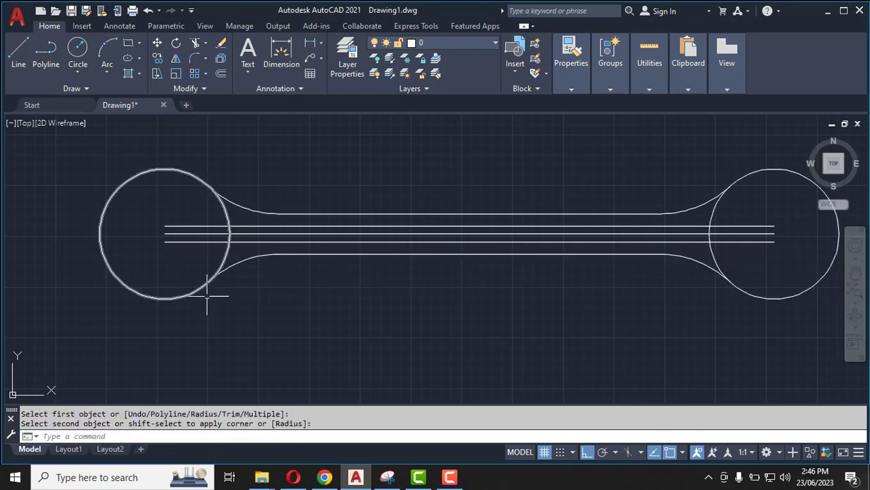
Step: Delete the horizontal centre line between the two inner offset lines
scroll(300, 234, "up", 3)
left_click(300, 233)
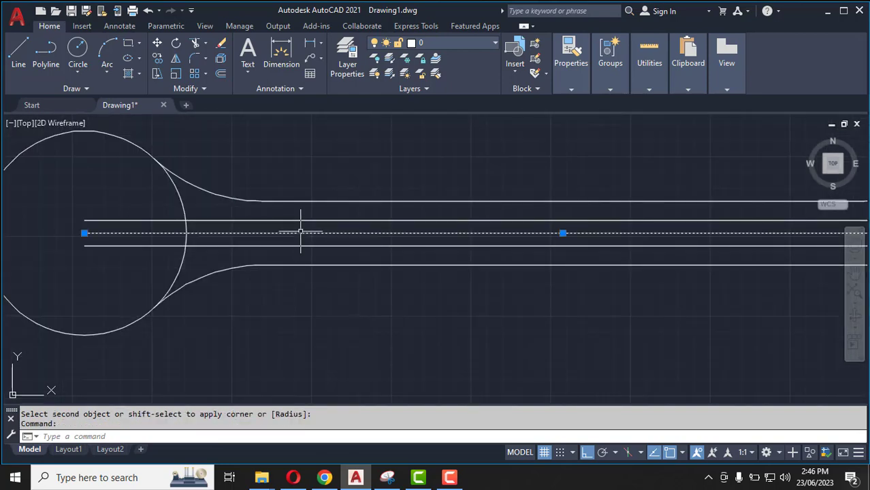
key("Delete")
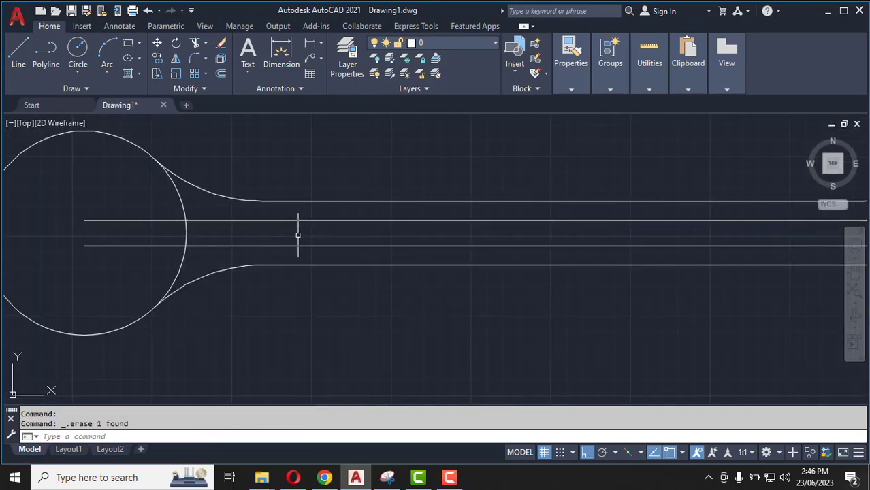
Step: Draw a vertical line joining the two inner horizontal lines below the inner end of the upper left fillet
left_click(22, 53)
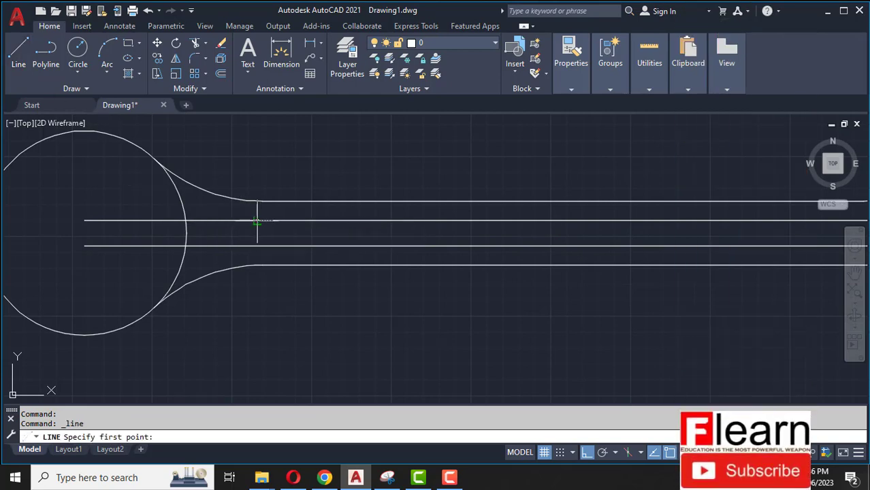
left_click(257, 221)
left_click(258, 245)
key("Return")
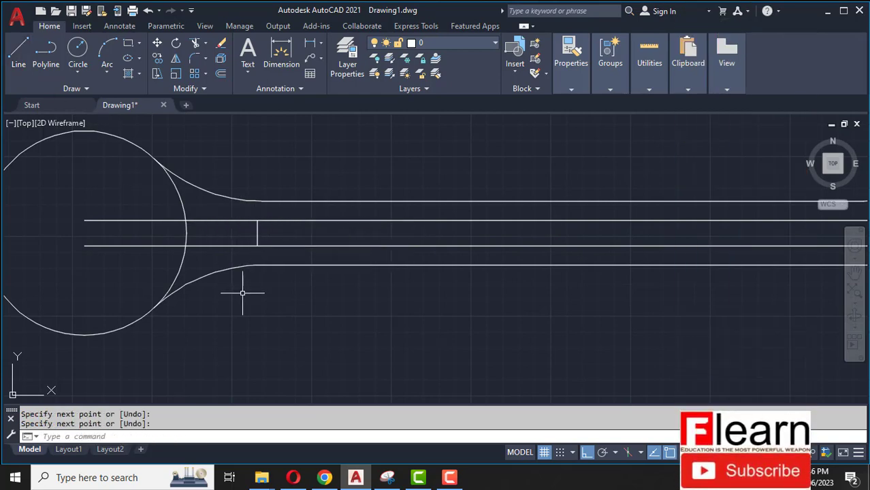
Step: Mirror the short vertical line about the axis through the midpoints of the two inner horizontal lines, keeping the original
left_click(176, 59)
left_click(257, 233)
key("Return")
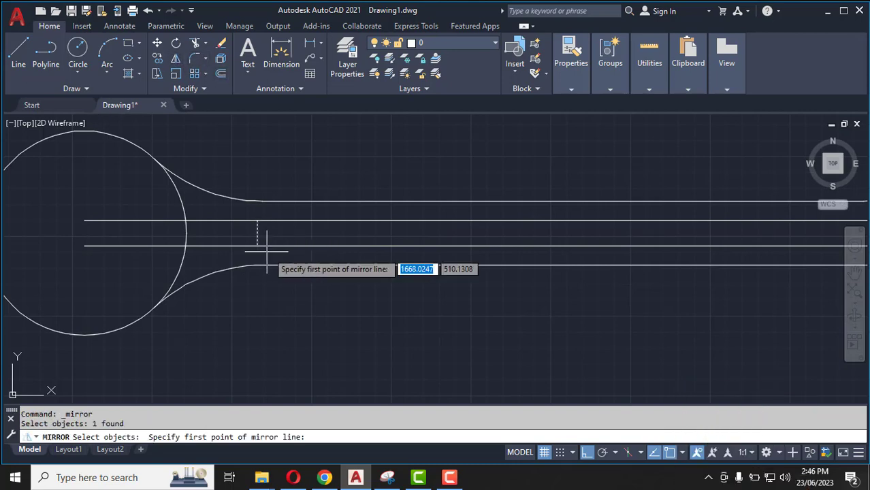
scroll(268, 249, "down", 2)
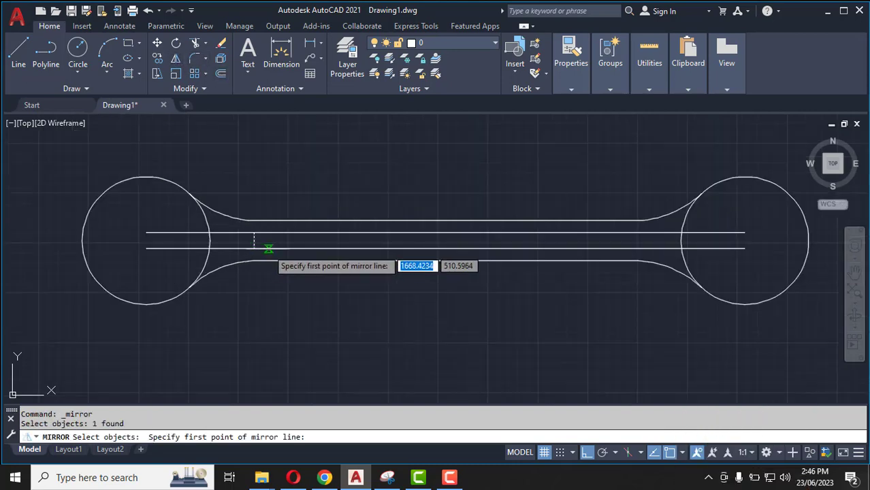
left_click(446, 233)
left_click(444, 247)
key("Return")
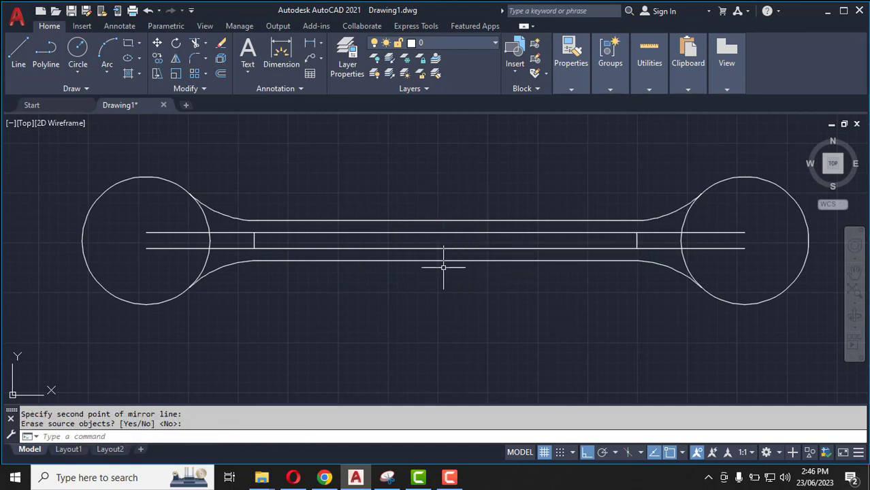
Step: Draw a 2-Point circle using the endpoints of the left short vertical line as its diameter
scroll(653, 237, "up", 2)
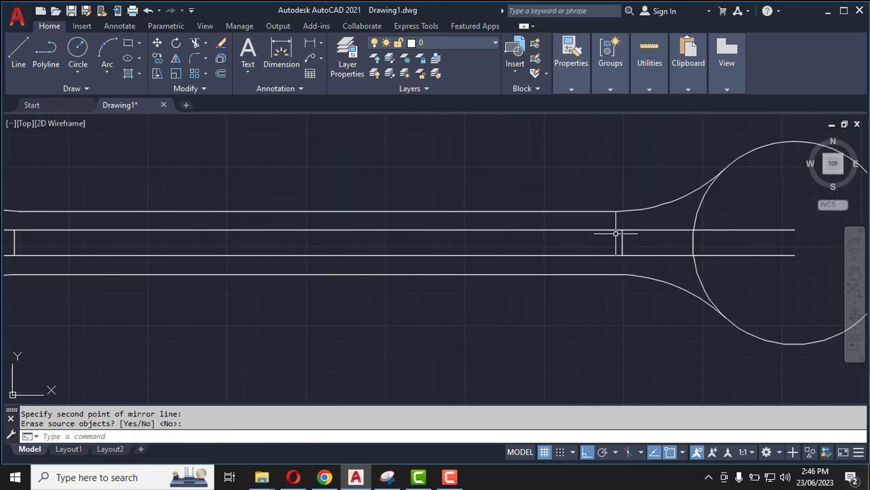
scroll(521, 235, "down", 3)
scroll(531, 231, "up", 2)
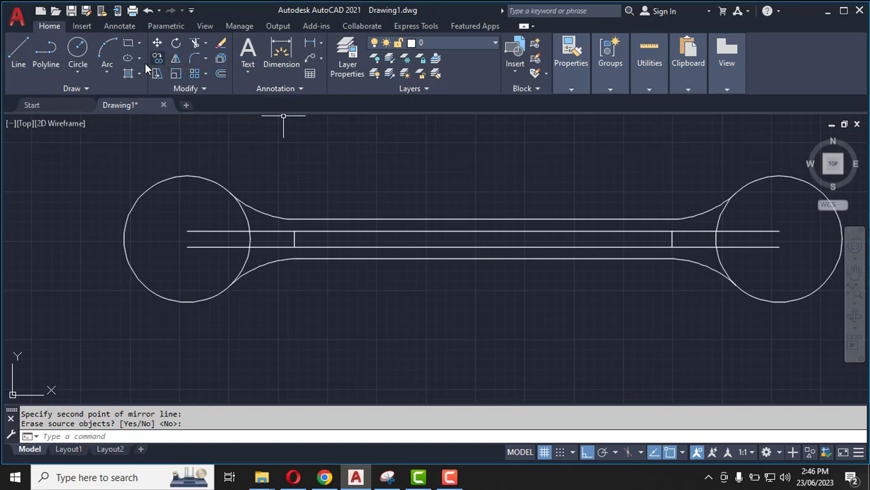
left_click(80, 70)
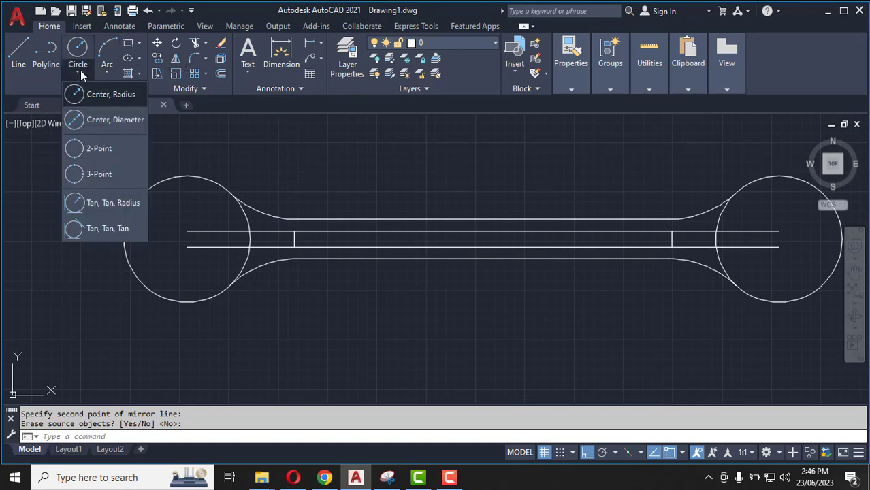
left_click(102, 147)
scroll(253, 246, "up", 3)
scroll(417, 237, "up", 2)
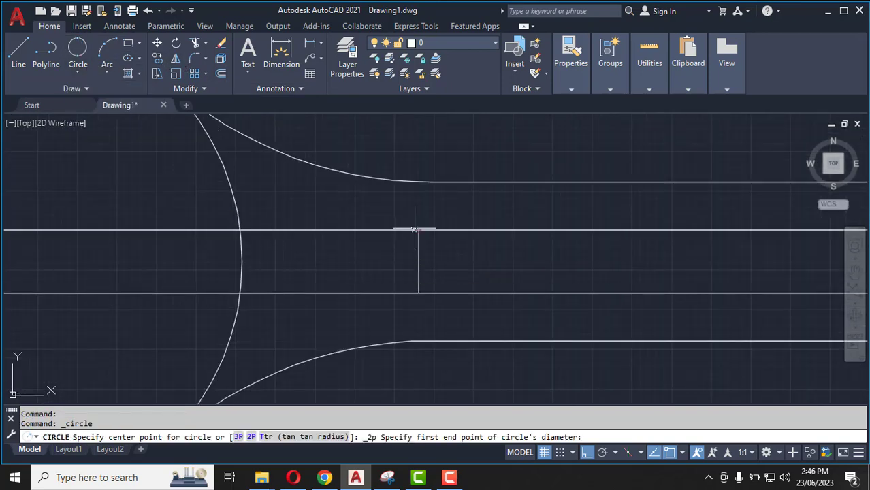
left_click(419, 230)
left_click(418, 293)
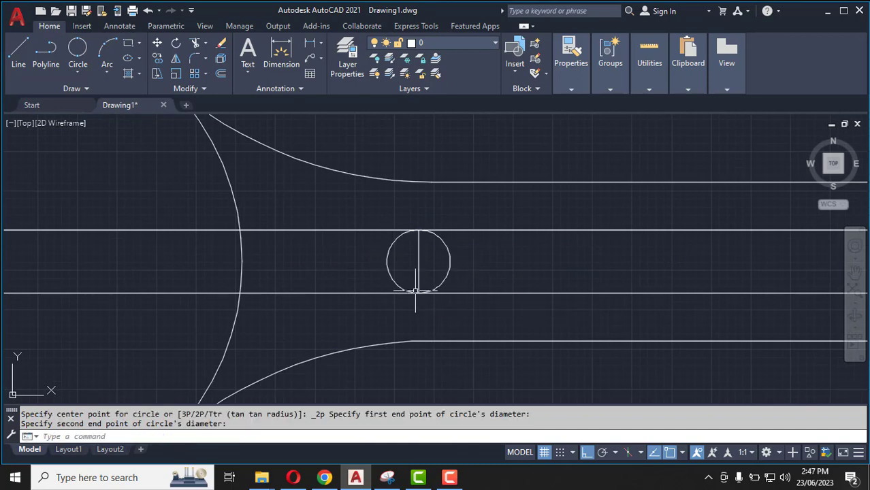
key("Return")
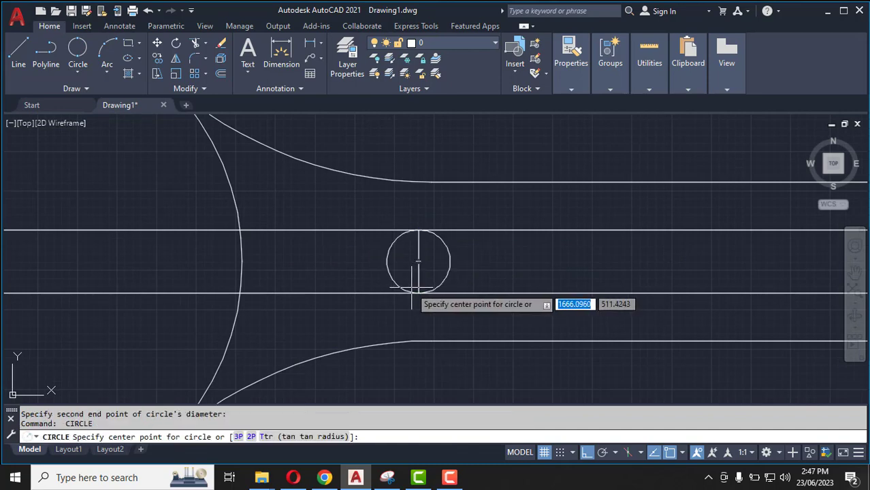
Step: Trim away the small circle's right half and the portions of both inner horizontal lines extending left of it
left_click(196, 42)
left_click(449, 267)
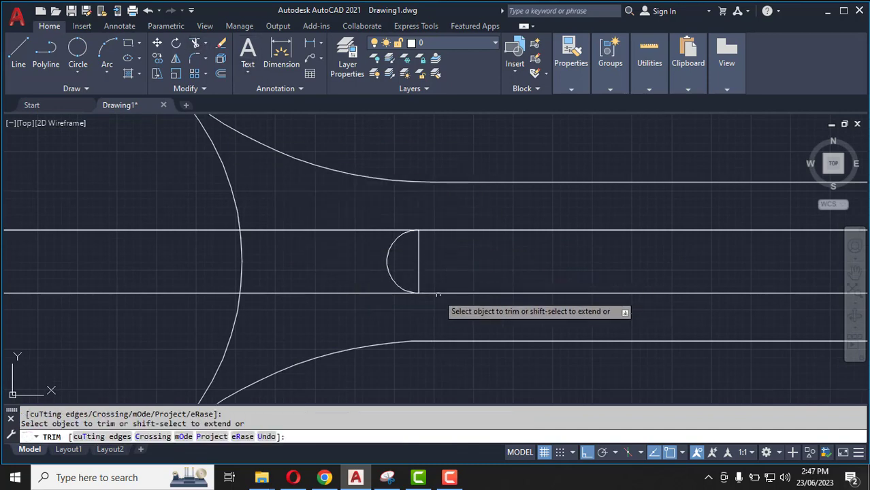
left_click(342, 310)
left_click(314, 210)
key("Return")
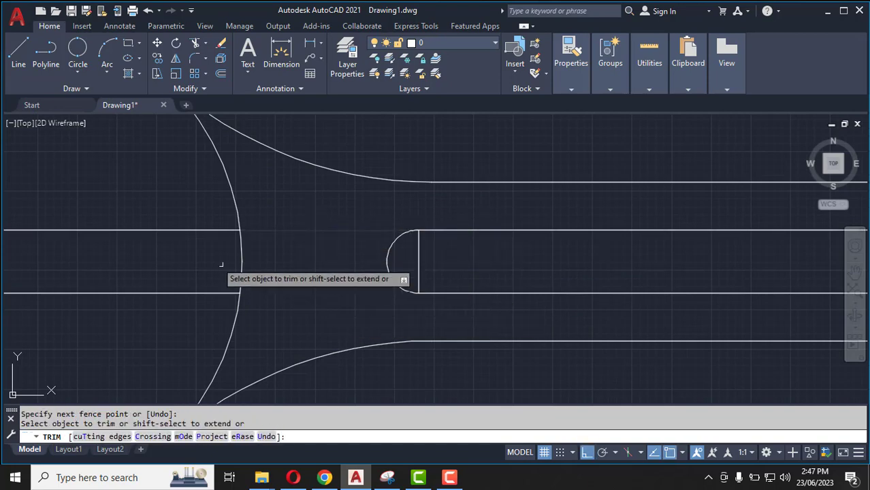
left_click(178, 208)
left_click(170, 303)
key("Return")
Step: Delete the short vertical line closing the left semicircle
scroll(234, 251, "down", 3)
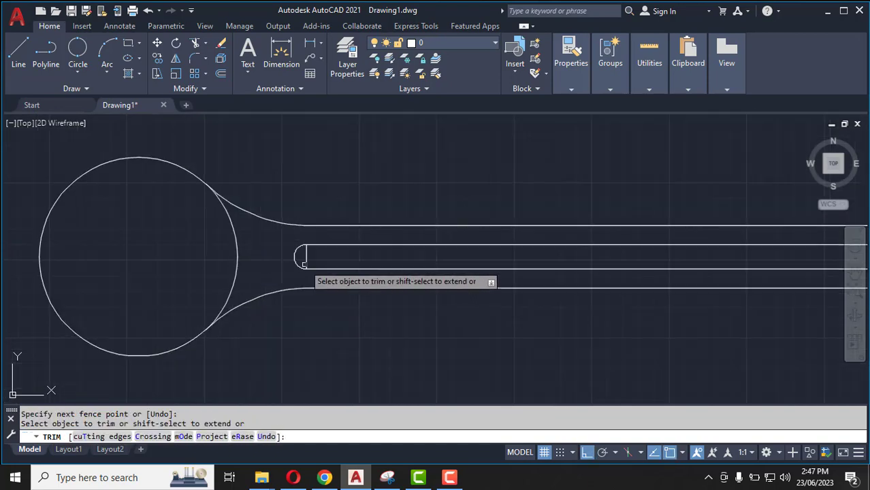
scroll(305, 265, "up", 2)
key("Escape")
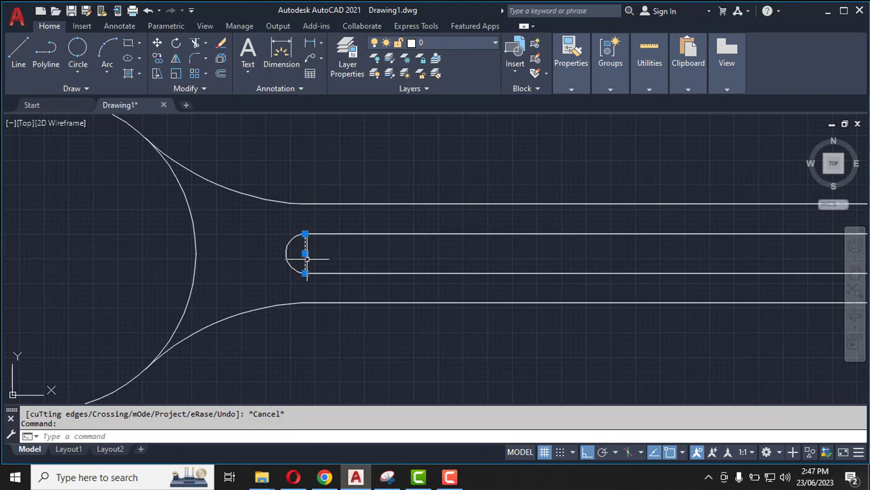
key("Delete")
left_click(303, 258)
scroll(200, 280, "down", 3)
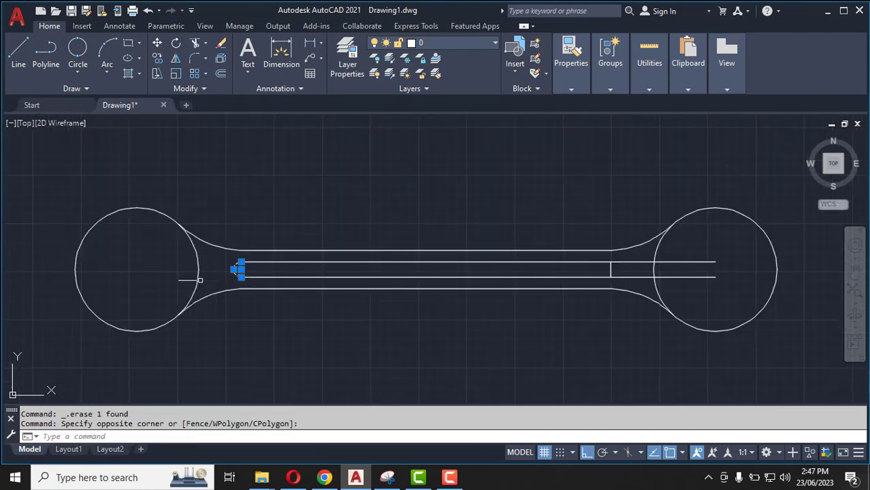
left_click(176, 58)
scroll(368, 279, "up", 2)
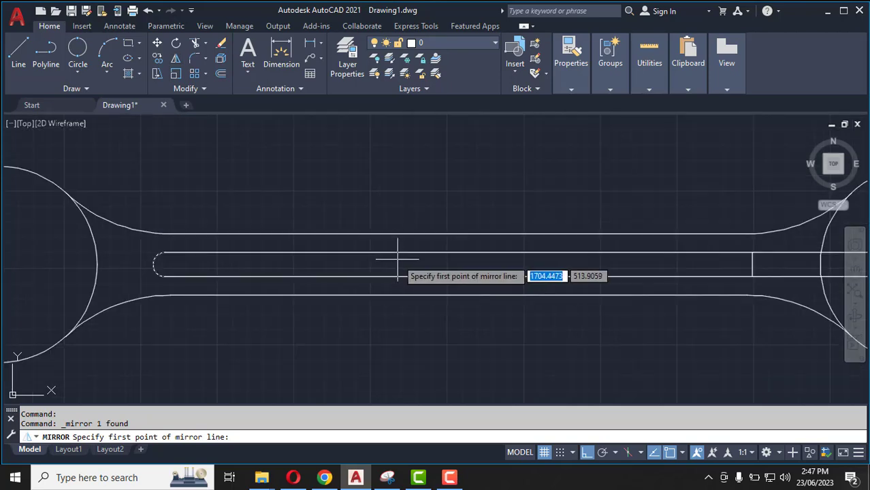
key("Escape")
Step: Trim the ends of both inner horizontal lines that extend beyond the right short vertical line
scroll(305, 257, "down", 2)
scroll(571, 256, "up", 3)
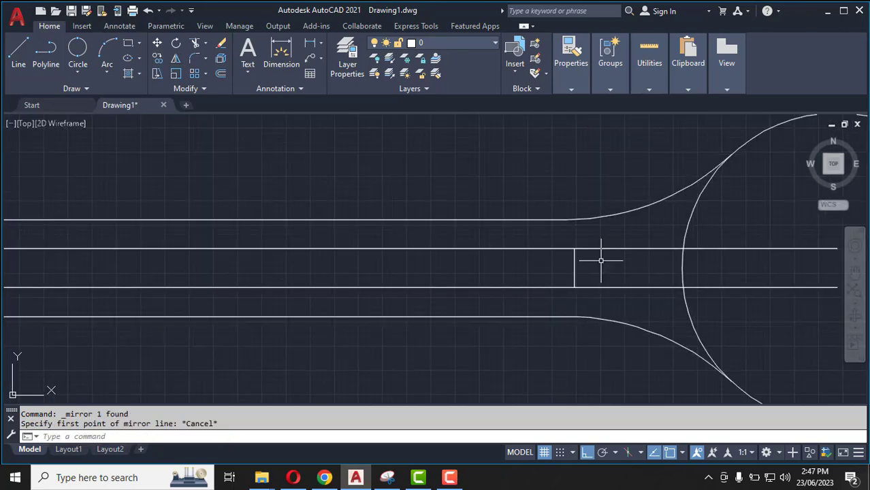
left_click(198, 45)
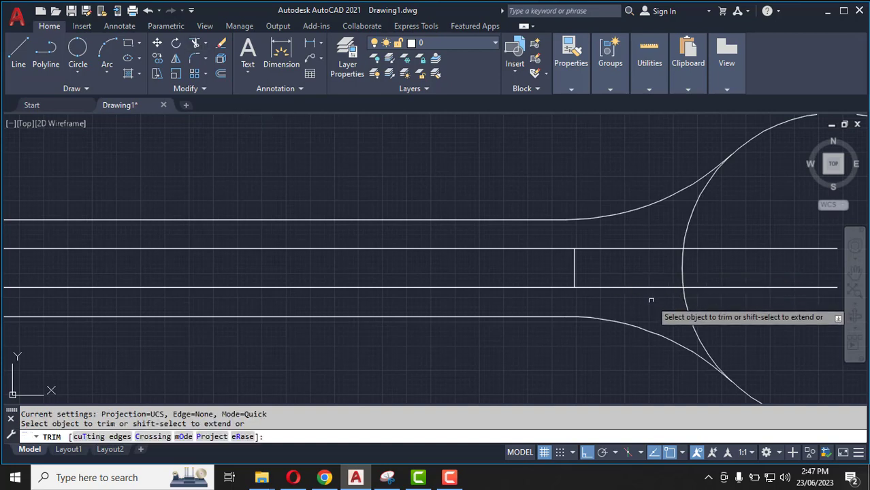
mouse_move(650, 300)
left_mouse_down()
mouse_move(622, 243)
mouse_move(647, 275)
mouse_move(744, 289)
mouse_move(734, 250)
left_mouse_up()
key("Escape")
Step: Mirror the left semicircle to the slot's right end about the midpoints of the inner horizontal lines, keeping the original
scroll(728, 251, "down", 5)
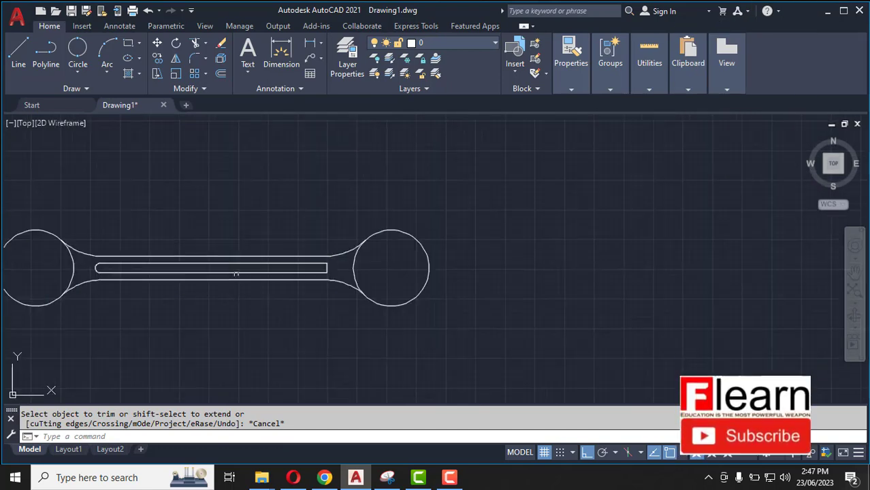
scroll(23, 268, "up", 3)
left_click(181, 252)
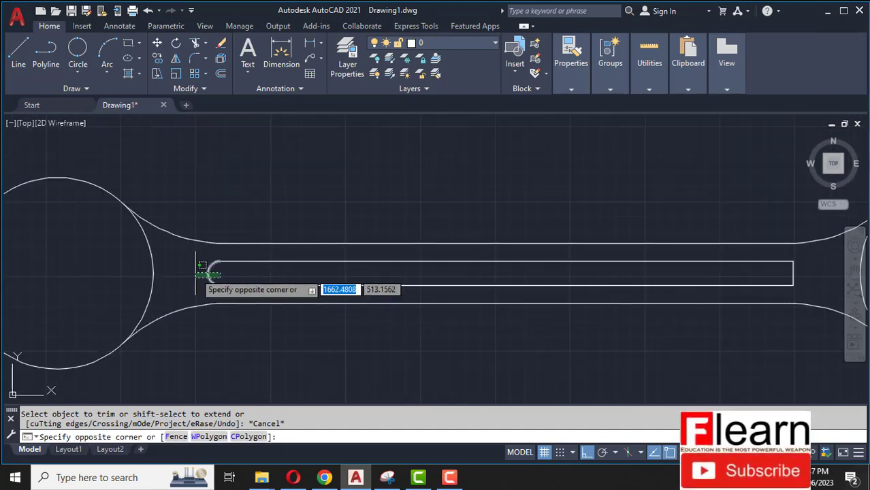
left_click(224, 295)
left_click(177, 60)
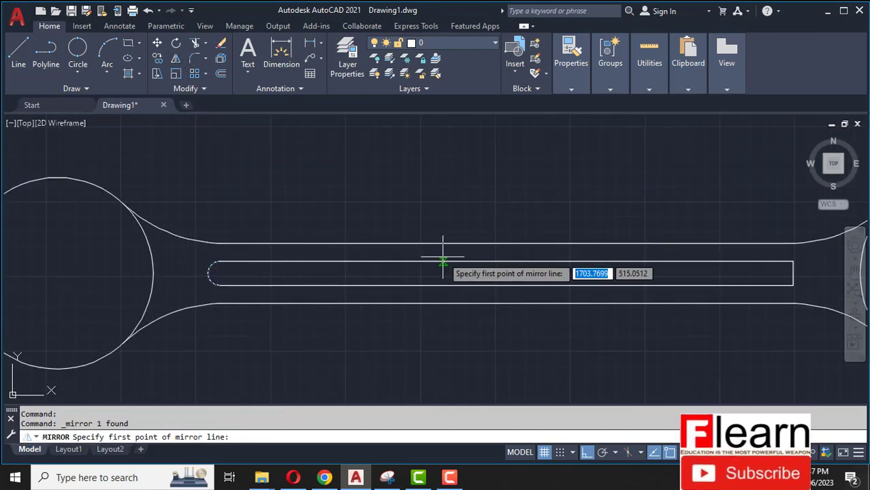
left_click(509, 261)
left_click(508, 286)
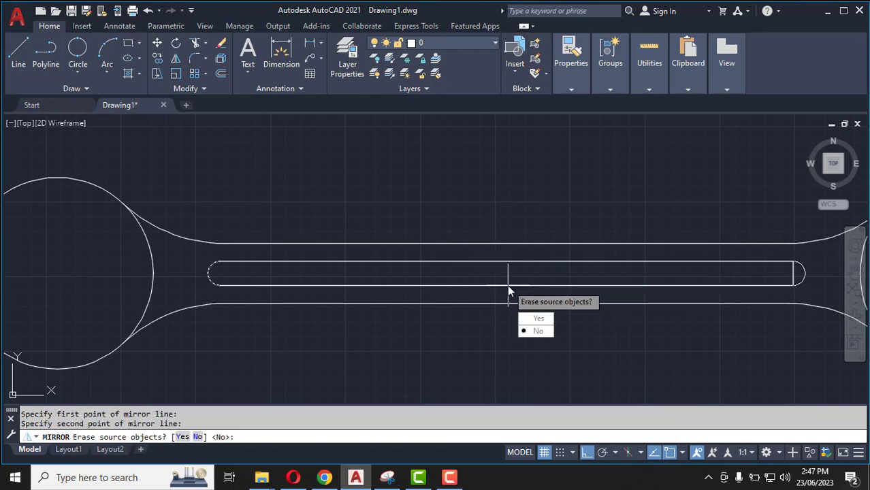
key("Return")
Step: Delete the short vertical line closing the right semicircle so the slot outline is open inside
scroll(804, 272, "up", 4)
left_click(817, 259)
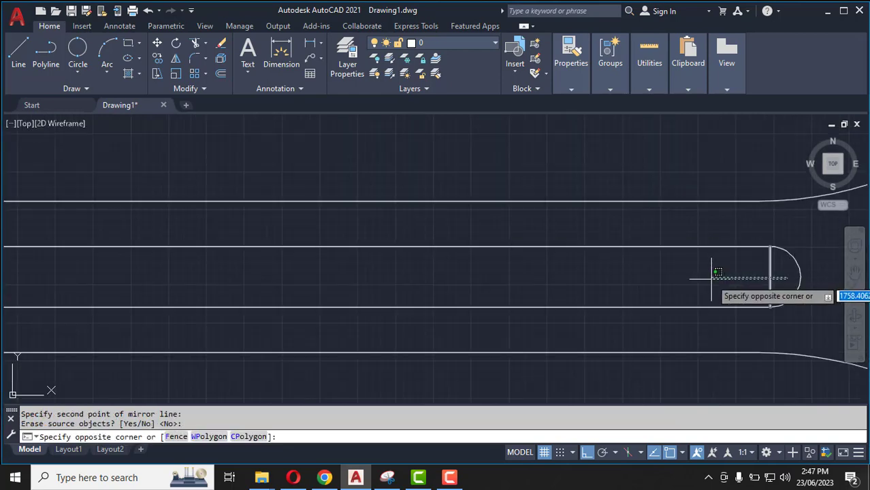
left_click(710, 282)
key("Delete")
scroll(453, 216, "down", 5)
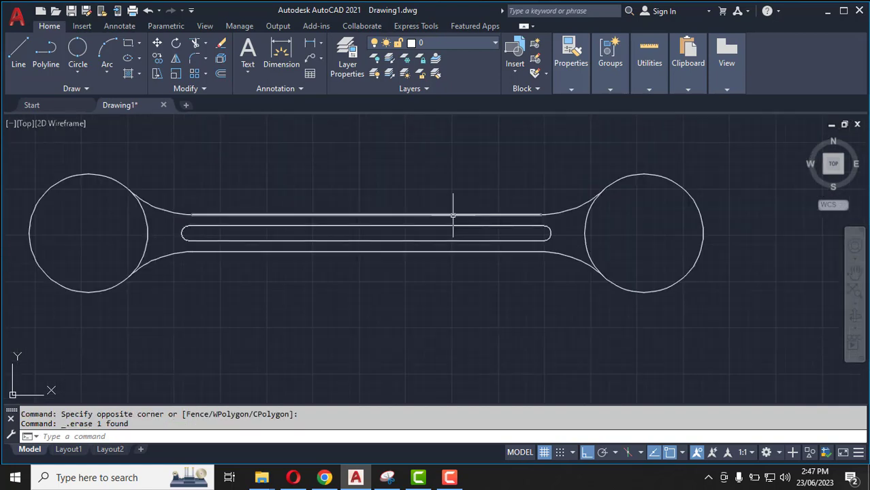
right_click(453, 216)
key("Escape")
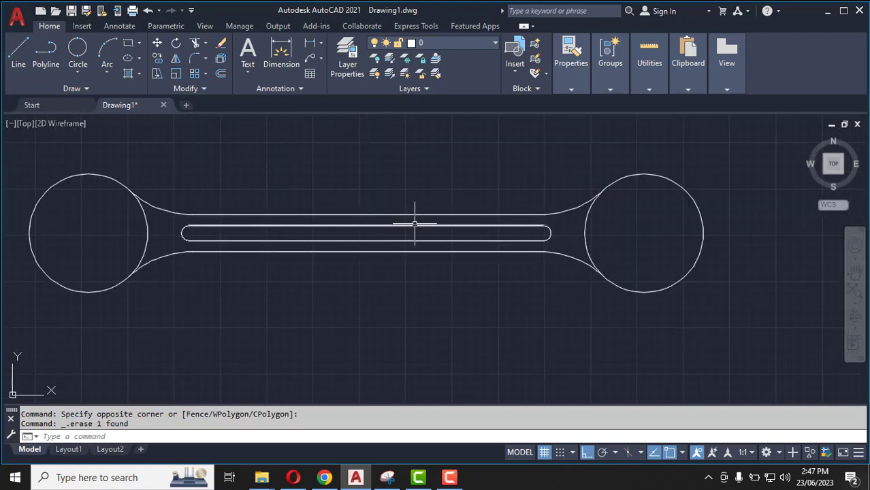
Step: Draw a left-open U of three lines below the spanner: 20 to the right, 17 down and 20 back left
scroll(391, 175, "down", 3)
scroll(356, 252, "up", 3)
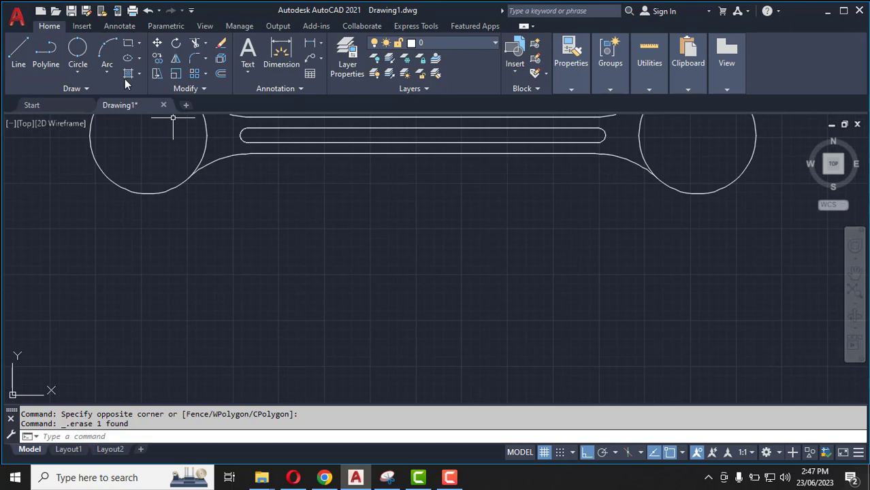
left_click(19, 51)
left_click(307, 232)
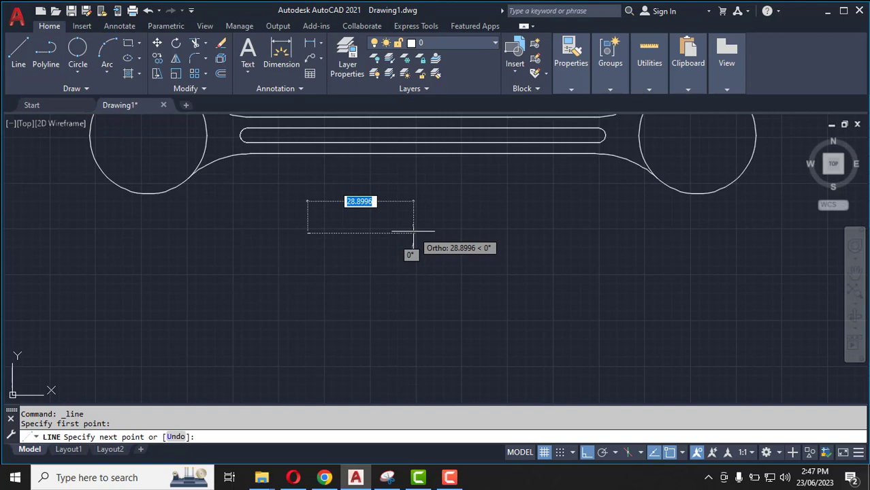
type("1")
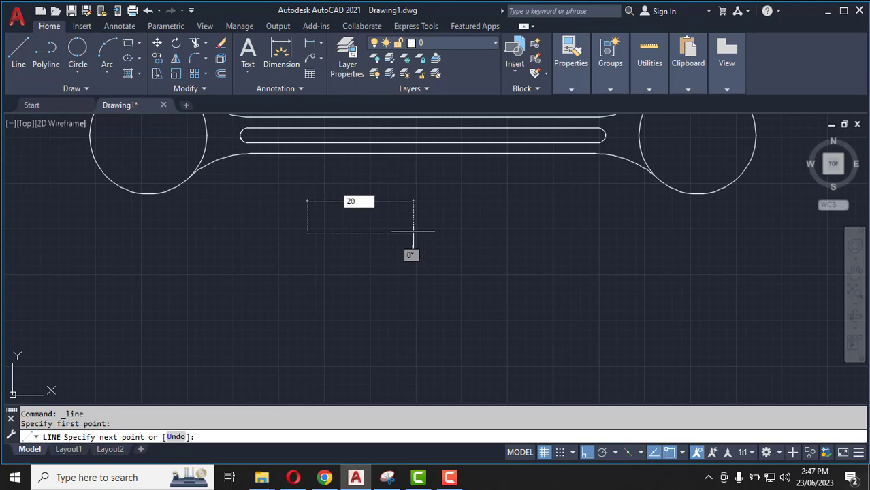
key("Return")
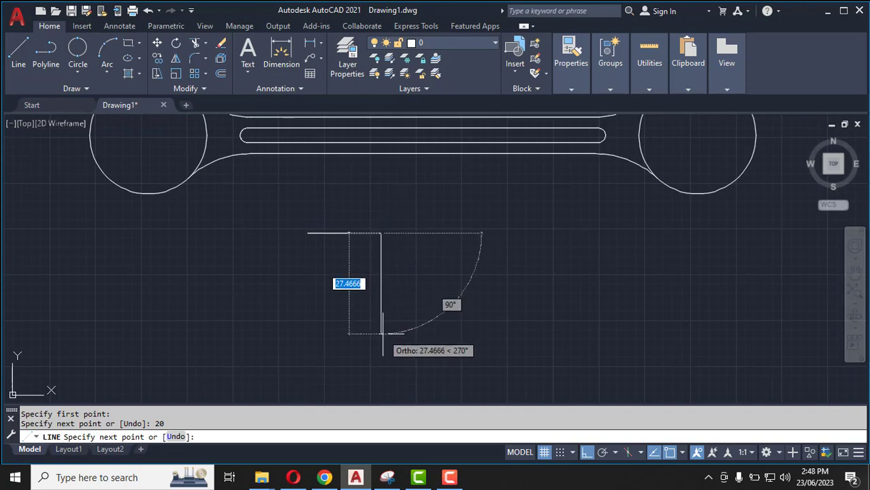
type("17")
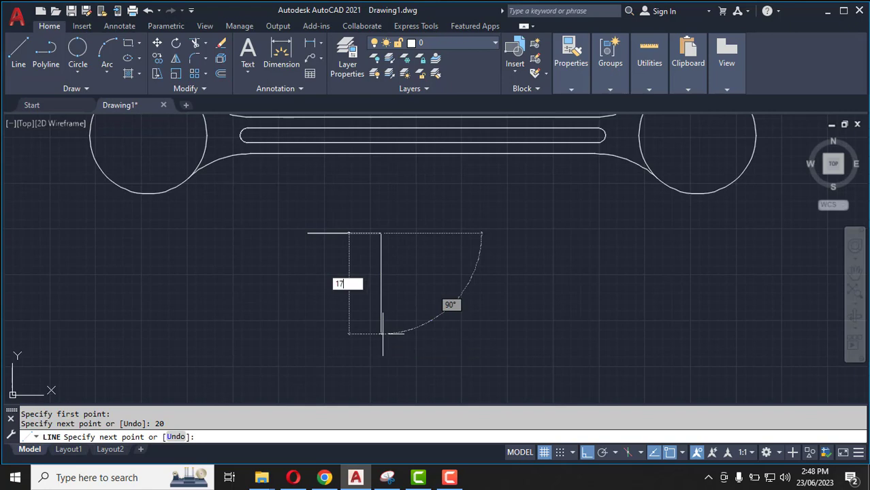
type("17")
key("Return")
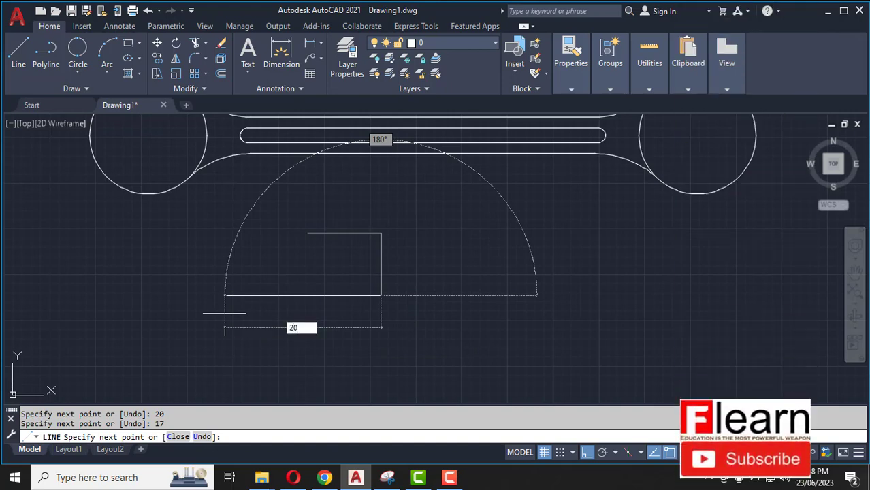
key("Return")
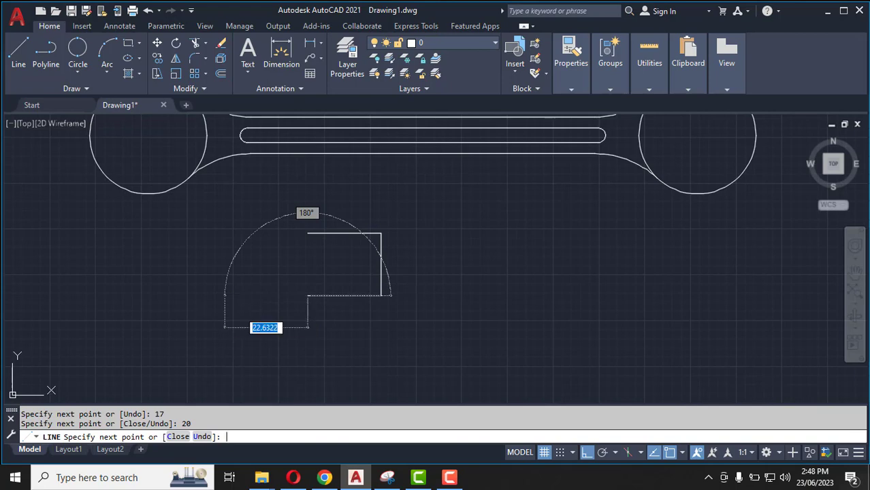
key("Return")
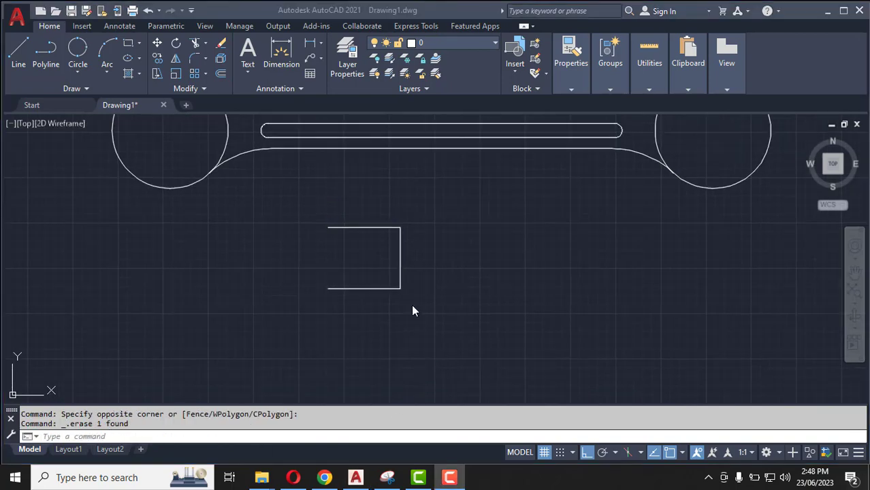
Step: Move the three-line U from the midpoint of its vertical line to the centre of the spanner's left end circle
left_click(412, 290)
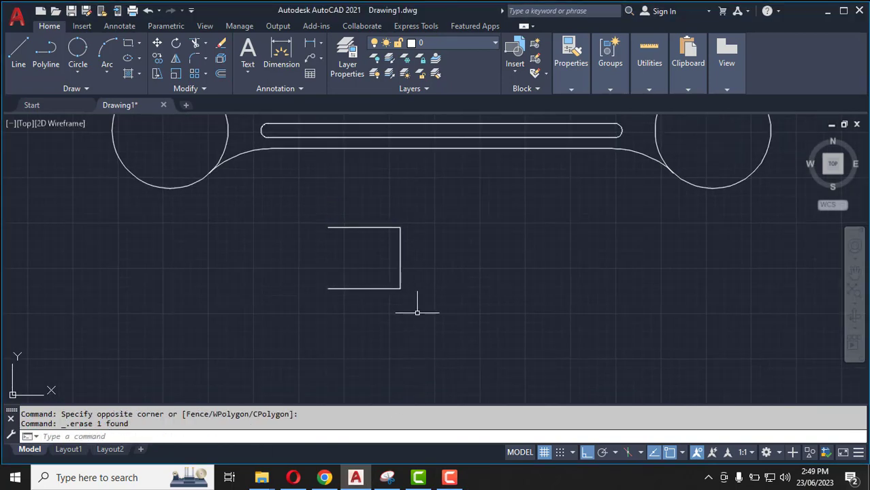
left_click(417, 313)
left_click(289, 201)
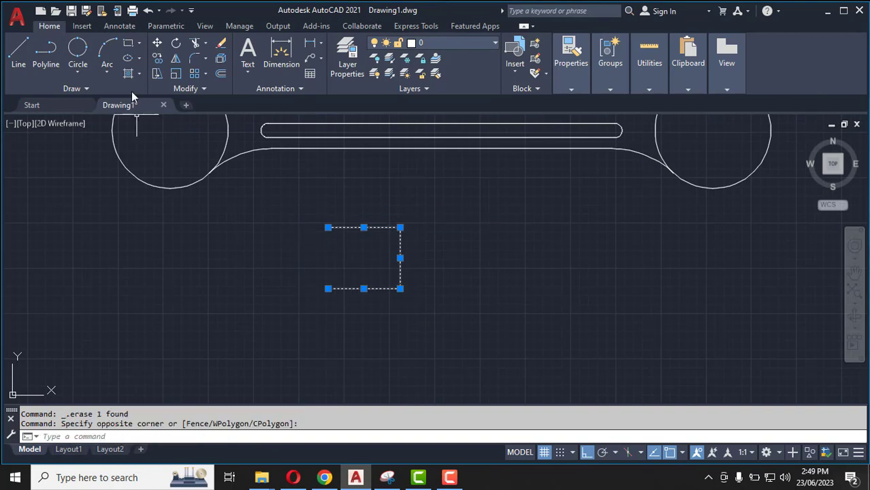
left_click(158, 44)
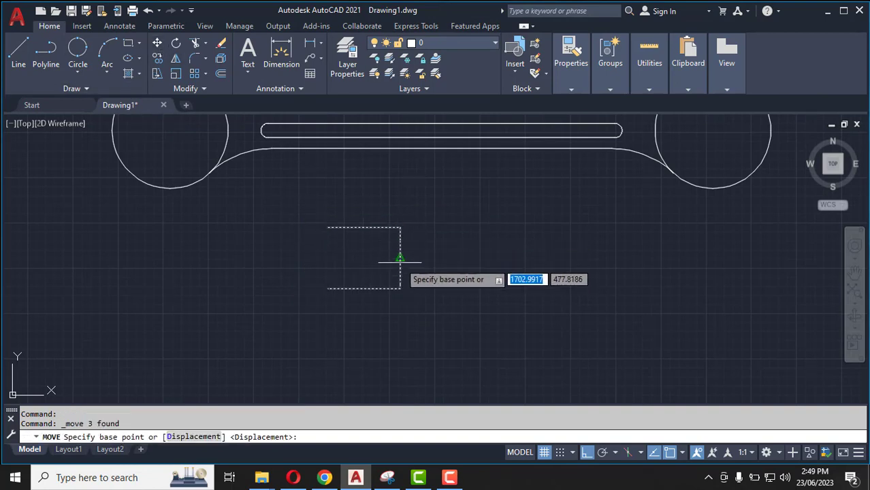
left_click(400, 257)
scroll(419, 301, "down", 5)
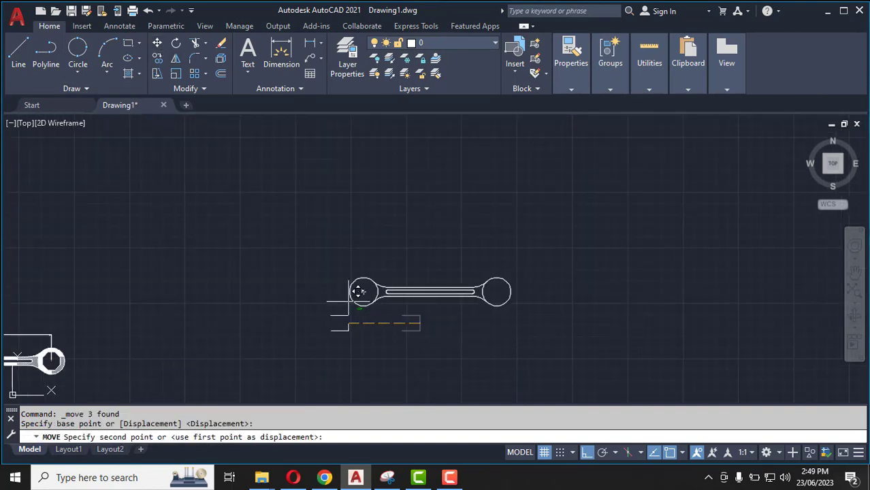
scroll(373, 291, "up", 4)
left_click(371, 294)
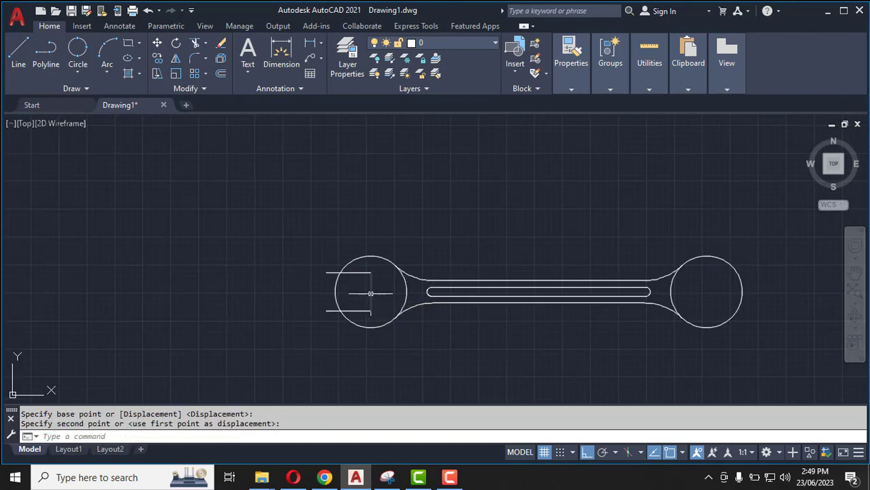
Step: Rotate the U counterclockwise about its closing line's midpoint with Ortho off, so its opening faces down and left
scroll(370, 338, "up", 4)
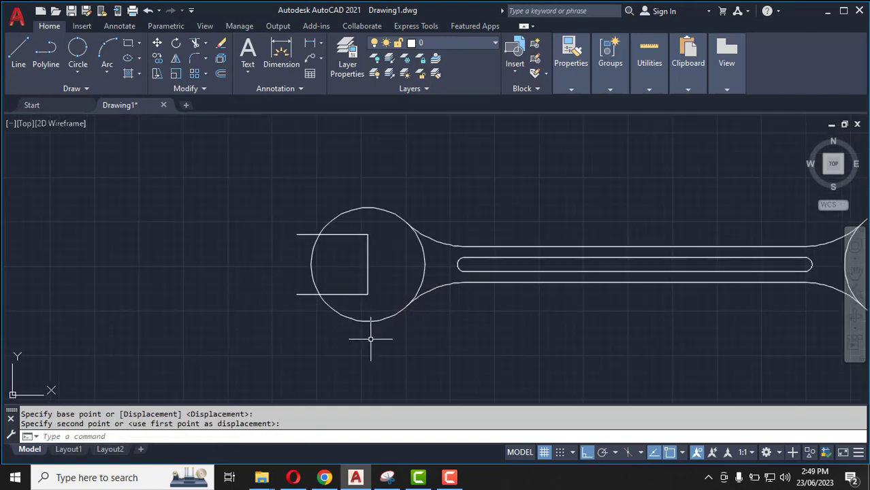
left_click(216, 155)
left_click(403, 288)
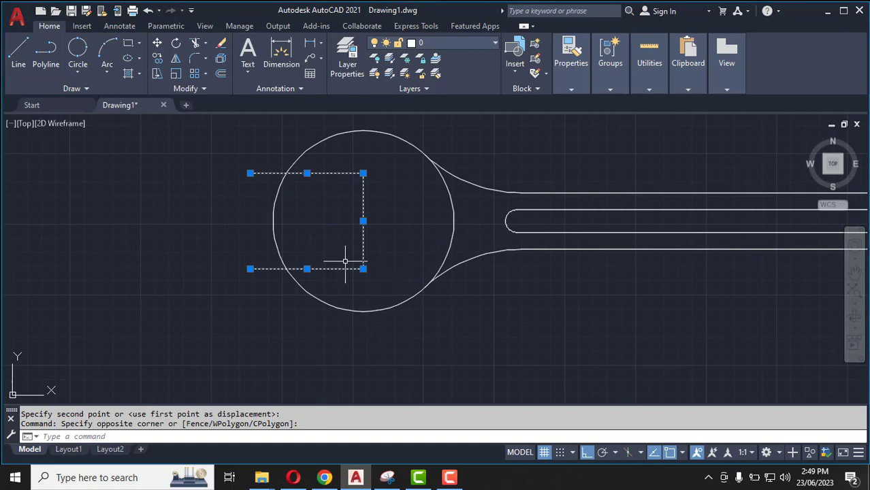
left_click(176, 44)
left_click(363, 221)
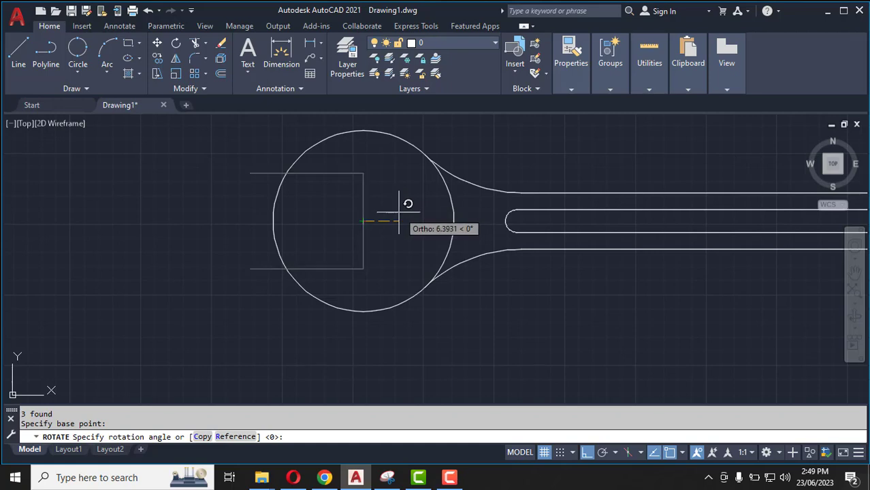
key("F8")
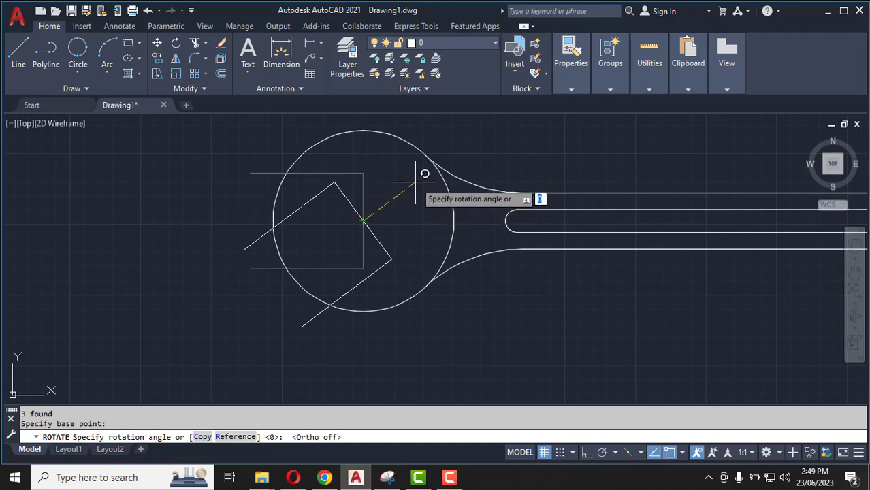
left_click(416, 182)
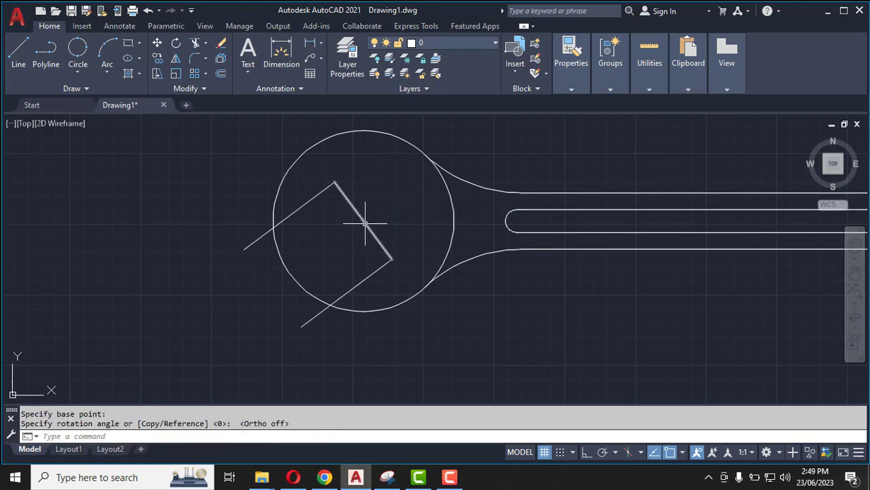
key("Escape")
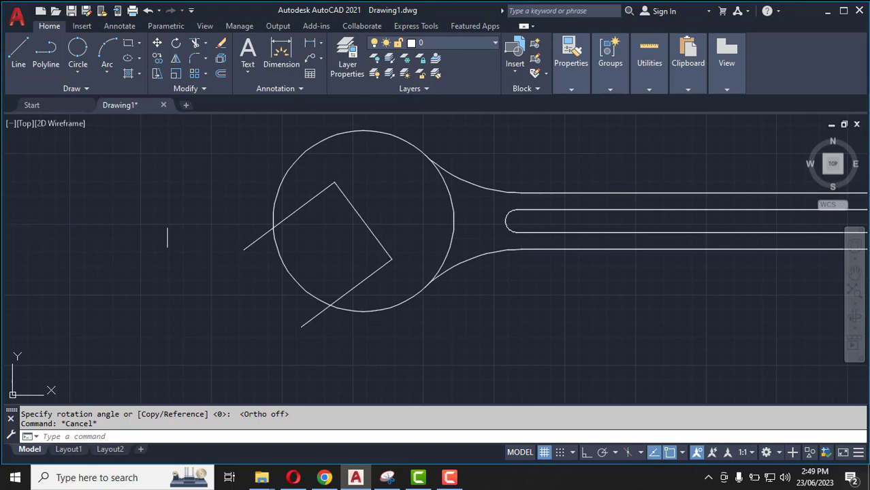
Step: Draw a three-point circle through the upper jaw line's outer end and both inner corners of the rotated U
left_click(79, 69)
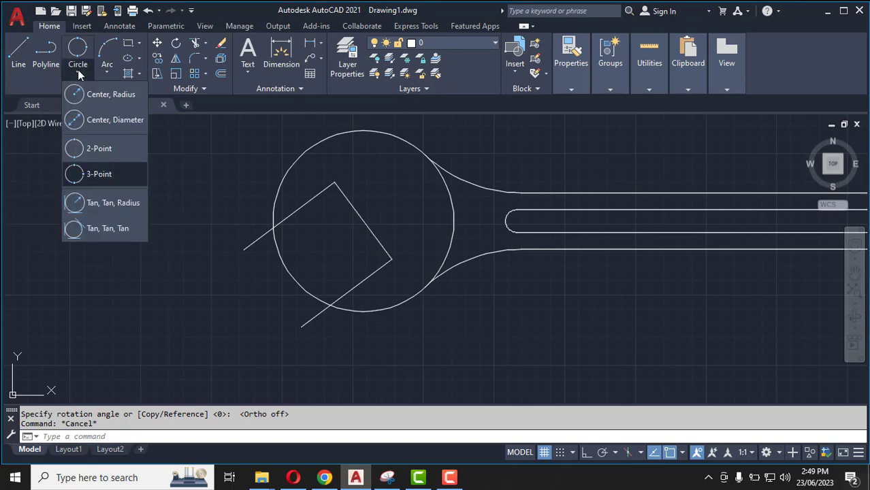
left_click(108, 172)
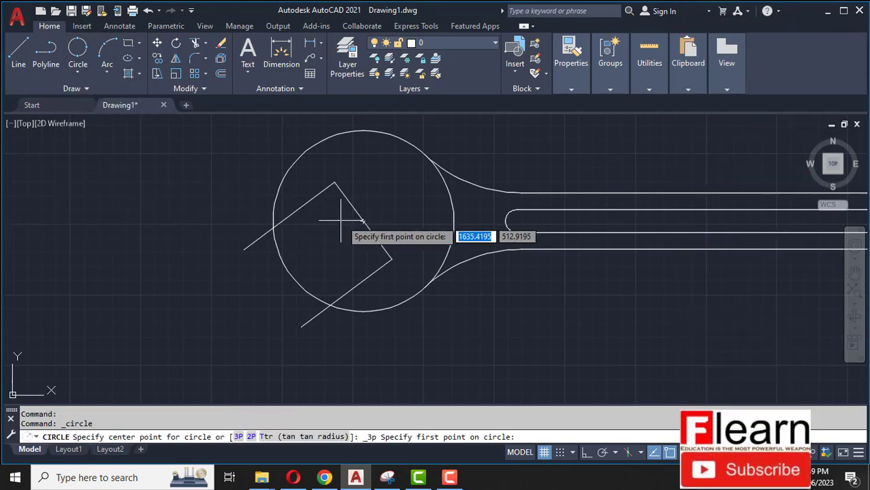
left_click(244, 250)
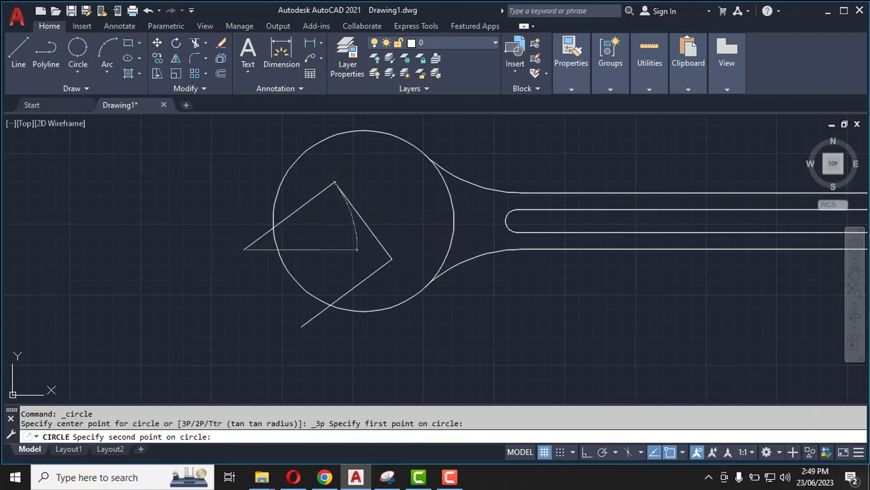
left_click(335, 182)
left_click(391, 260)
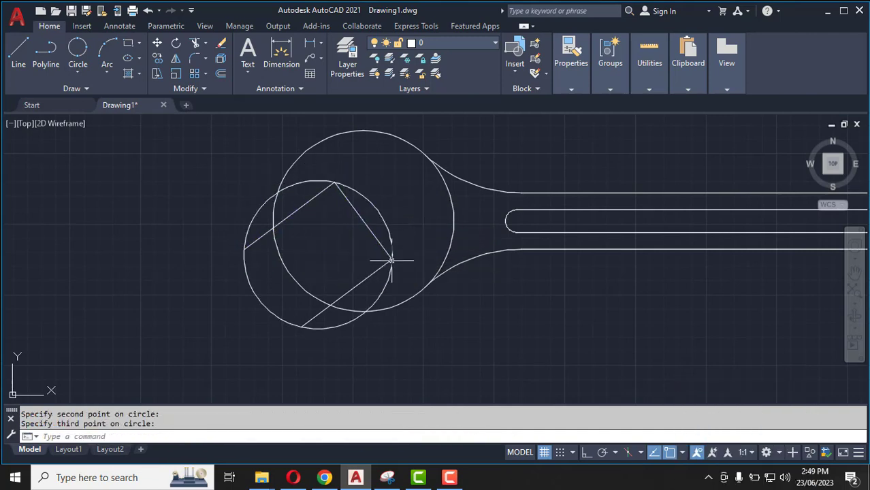
key("Escape")
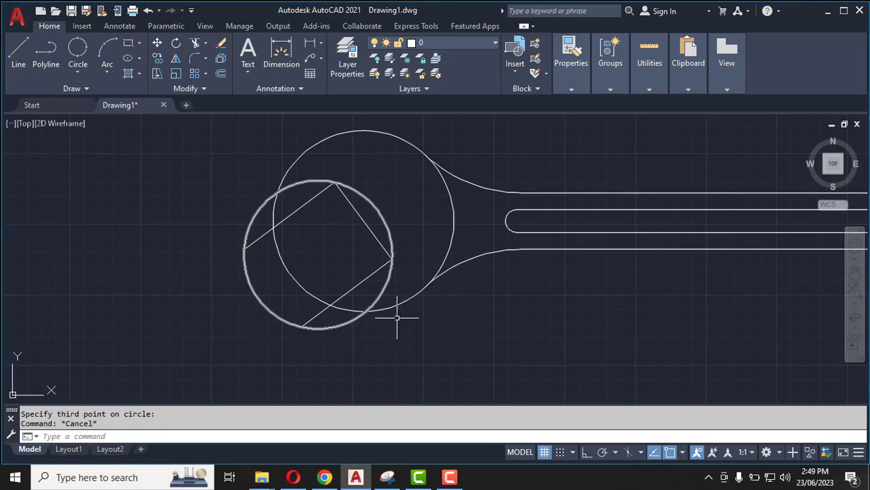
Step: Trim the three-point circle to the arc joining the U's inner corners and remove the straight line between them
left_click(195, 45)
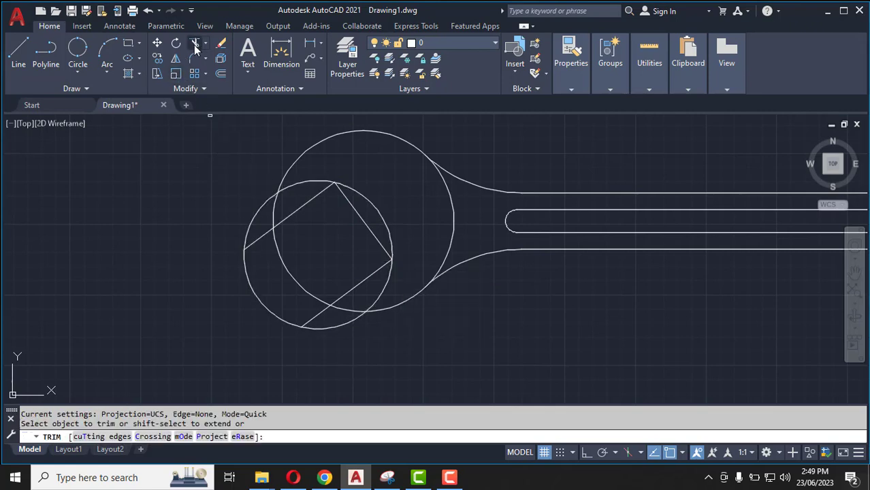
left_click(251, 225)
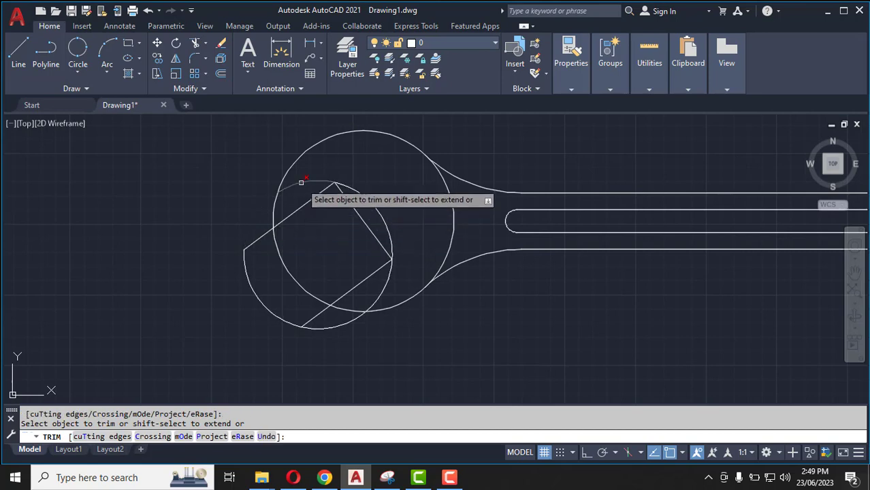
left_click(304, 182)
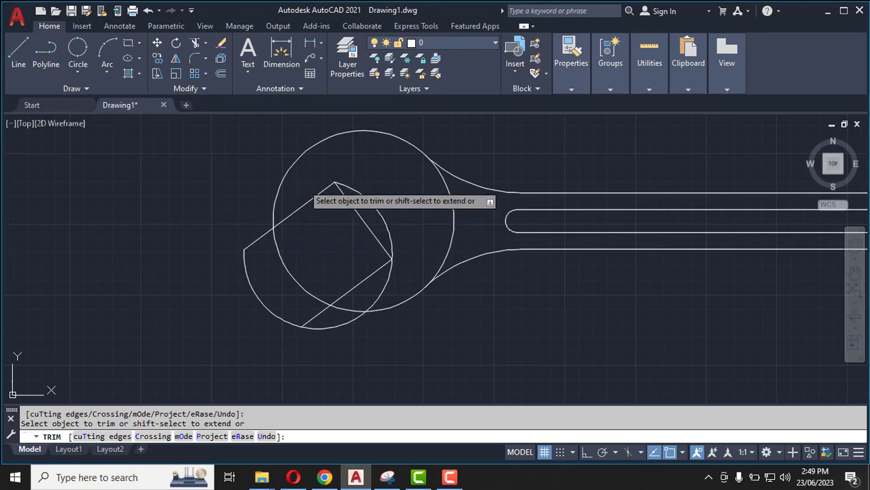
left_click(286, 321)
left_click(325, 329)
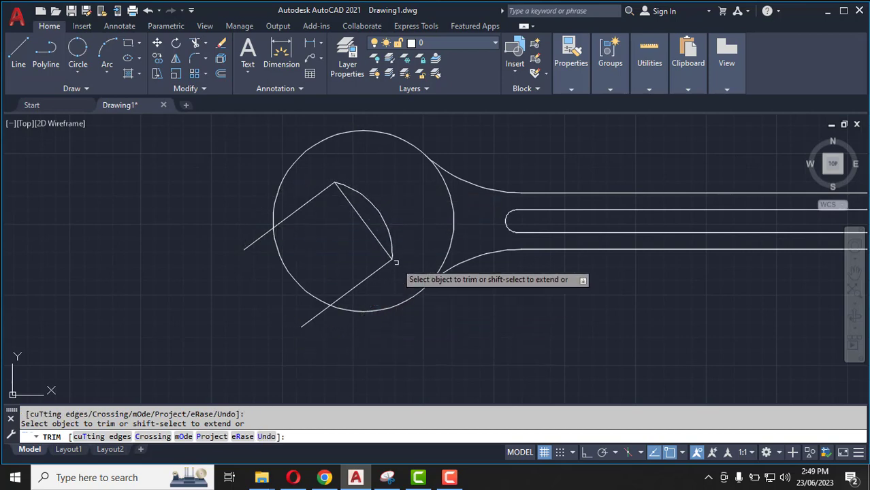
left_click(380, 245)
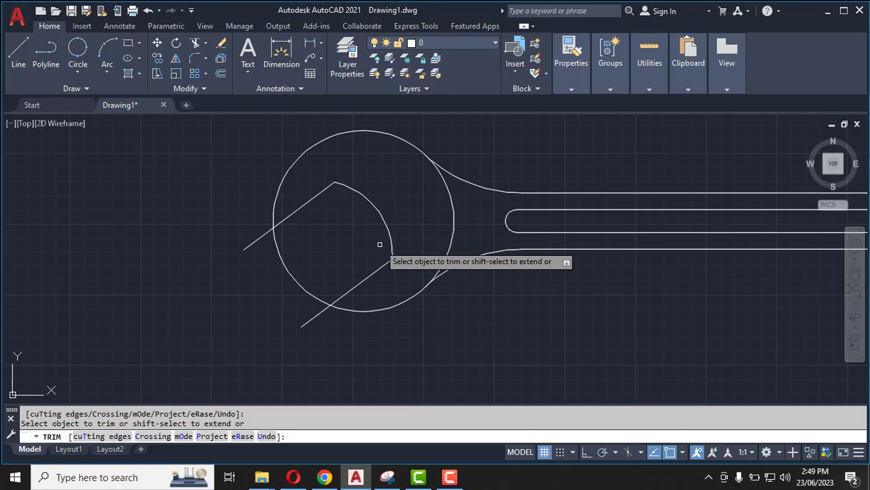
Step: Trim the jaw line ends outside the left end circle and the circle segment across the jaw opening
left_click(308, 319)
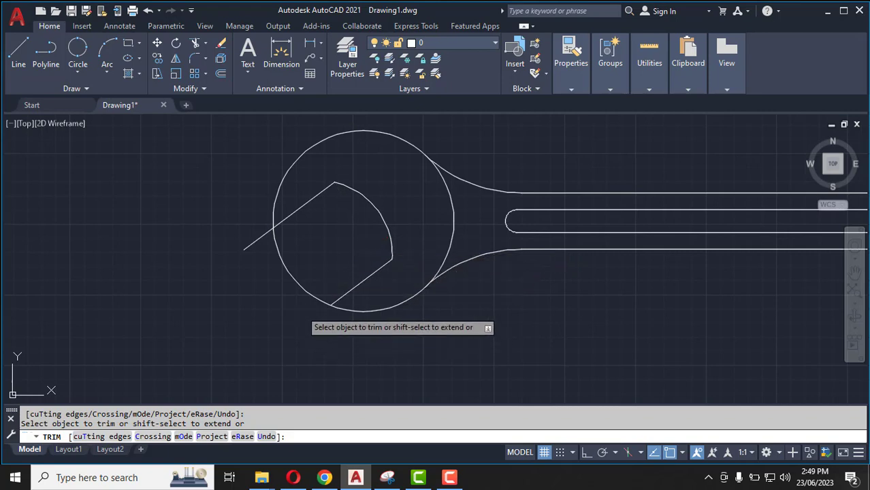
left_click(289, 272)
key("Escape")
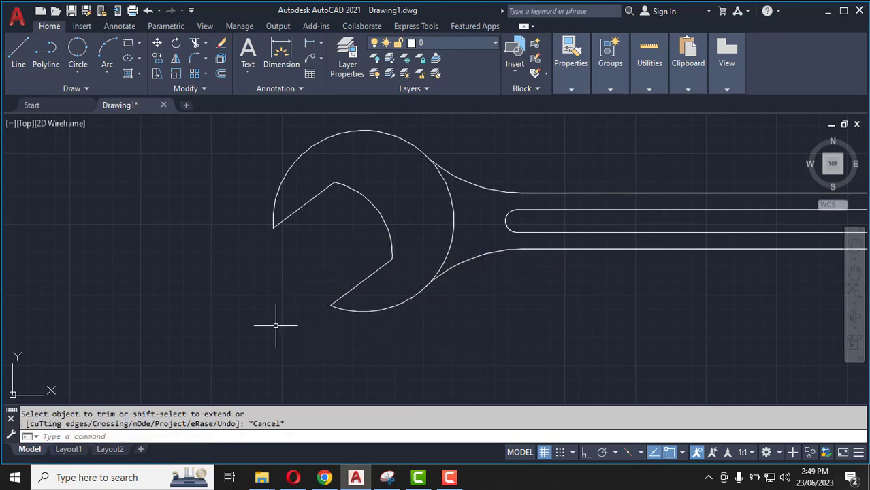
Step: Draw an eight-sided polygon centred on the right end circle, inscribed in a circle of radius 14
scroll(196, 271, "down", 3)
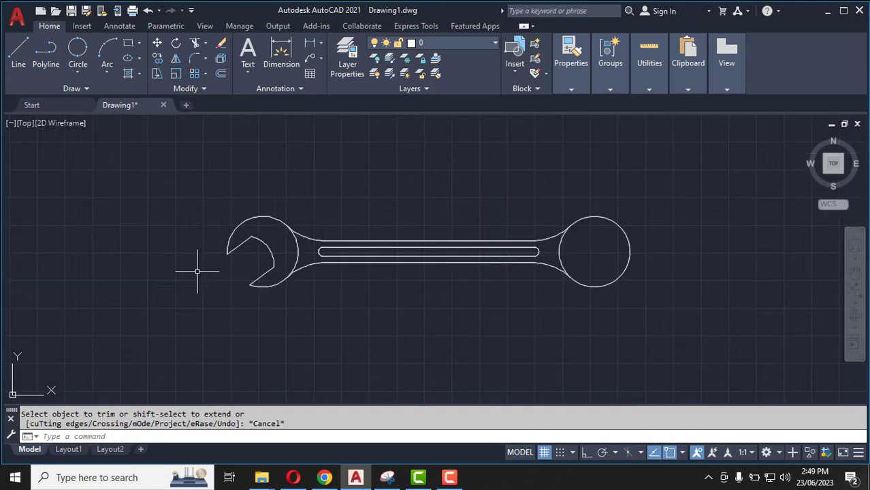
scroll(660, 257, "up", 3)
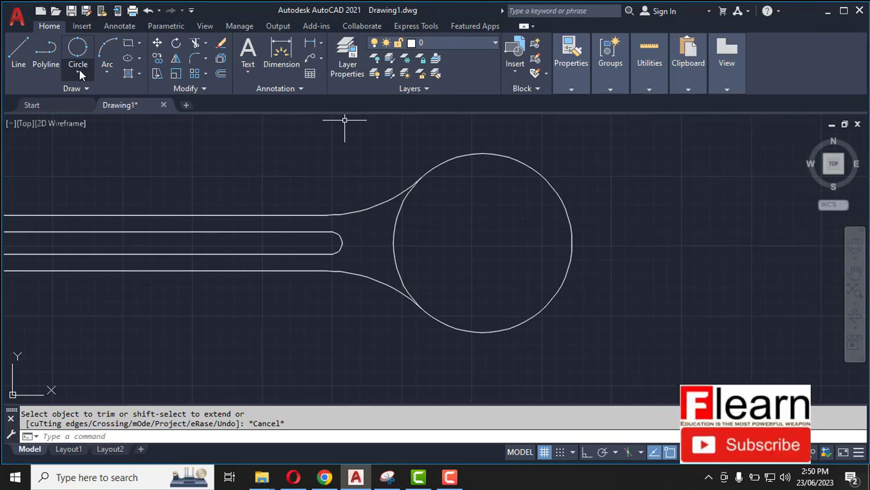
left_click(139, 43)
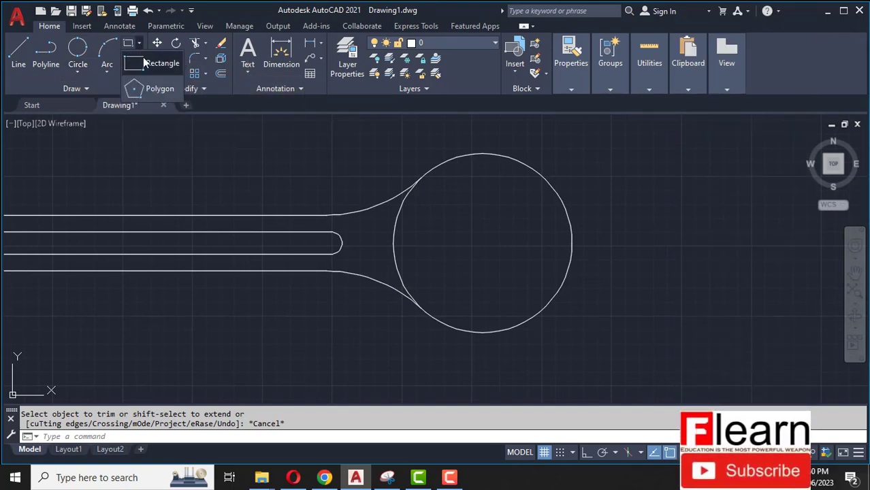
left_click(136, 87)
scroll(235, 168, "down", 3)
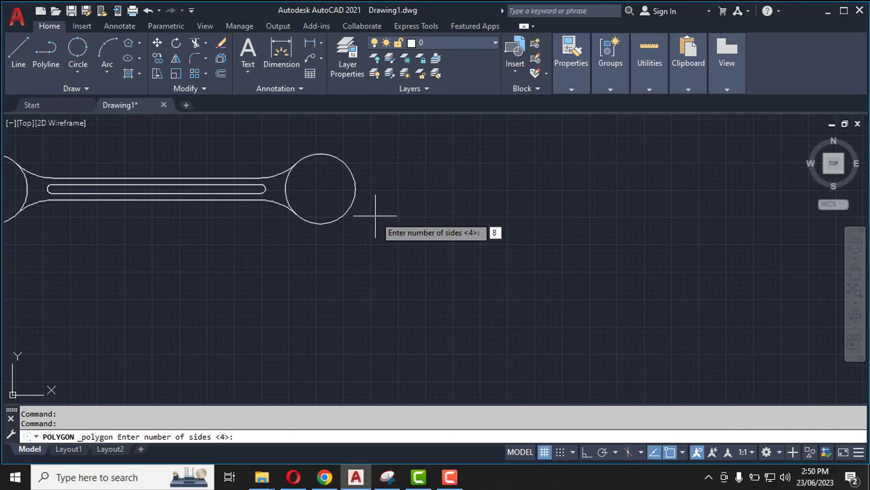
key("Return")
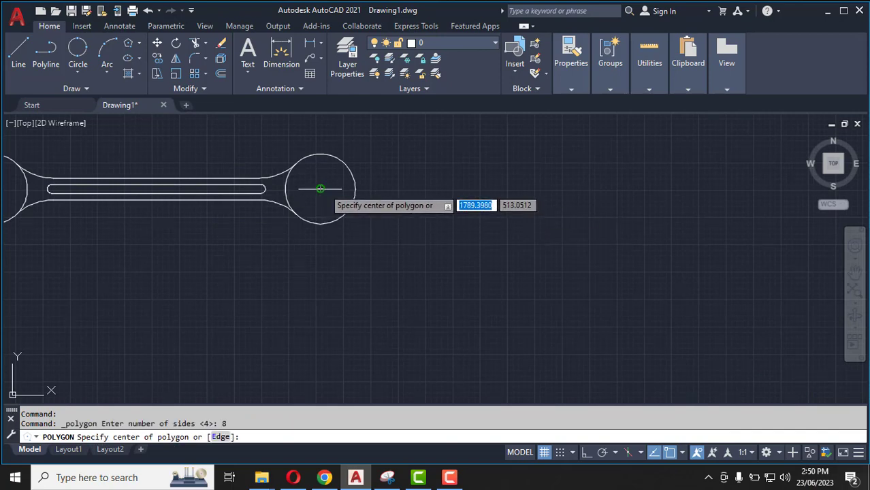
left_click(325, 189)
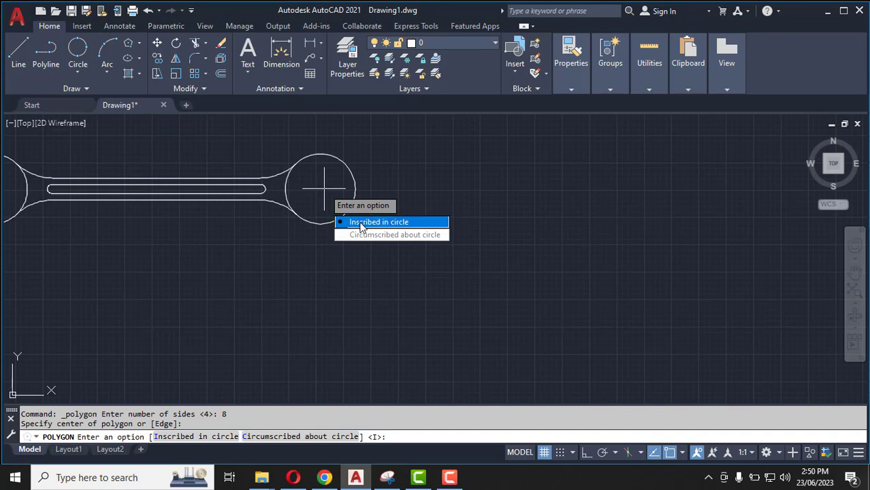
left_click(361, 224)
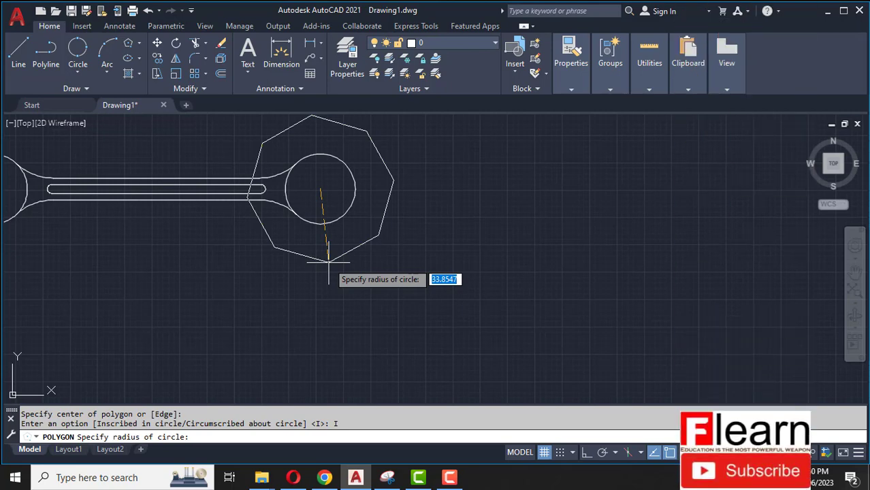
type("14")
key("Return")
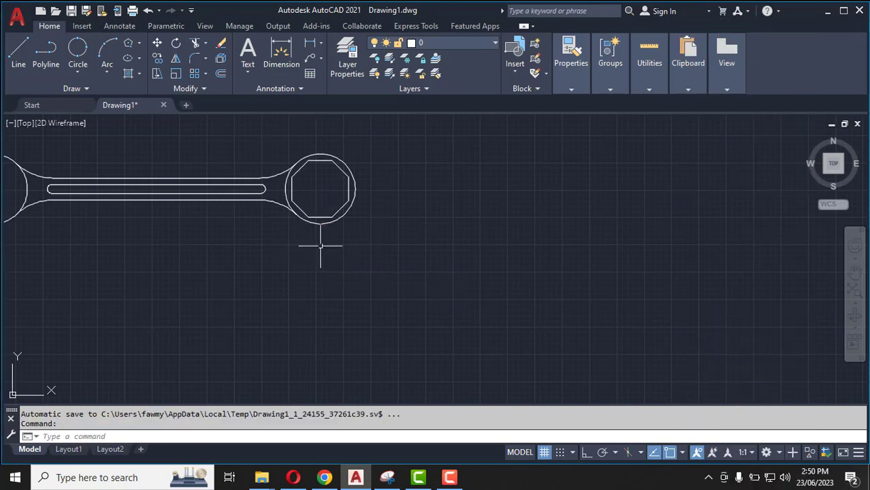
Step: Add a linear dimension between the centres of the two end circles, placed above the spanner
scroll(446, 264, "down", 2)
scroll(166, 219, "up", 4)
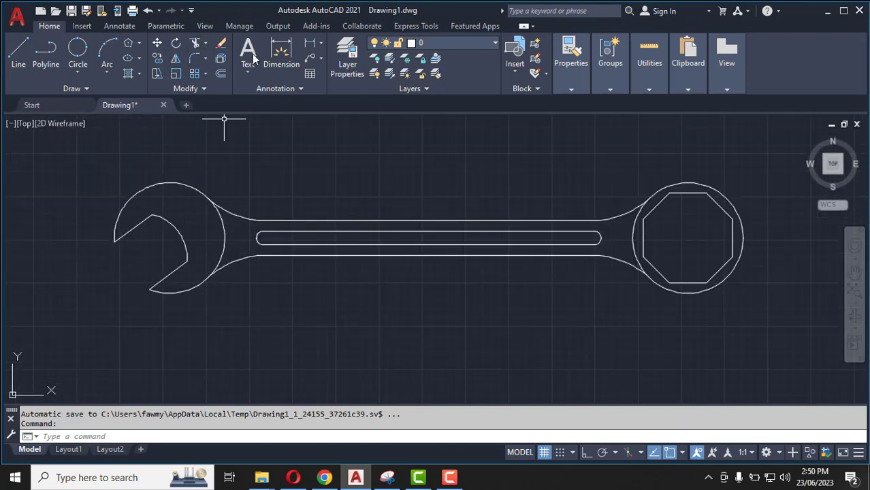
left_click(320, 45)
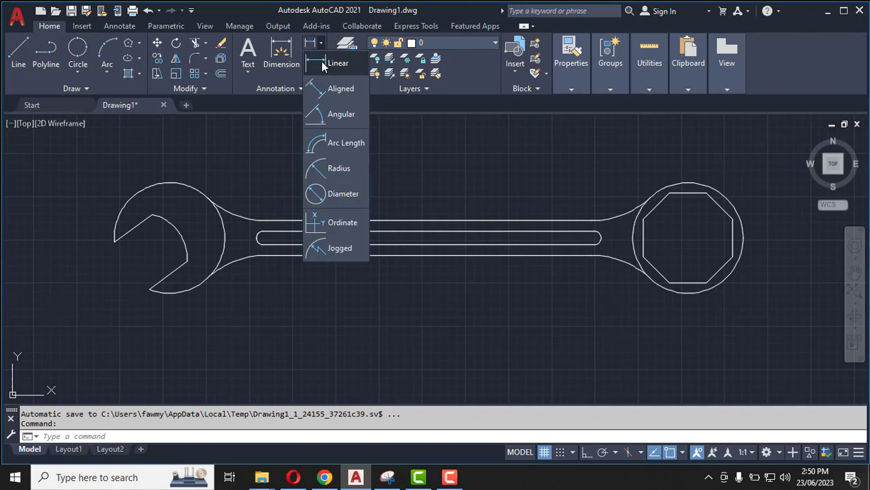
left_click(321, 61)
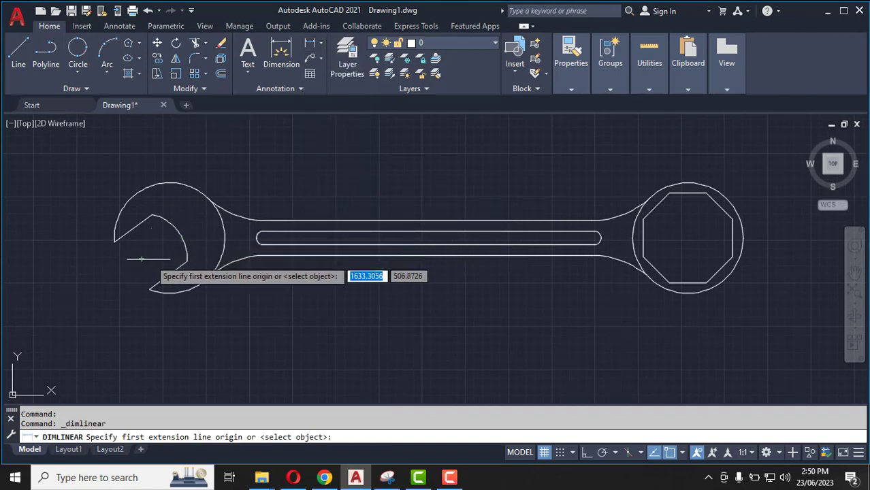
left_click(169, 238)
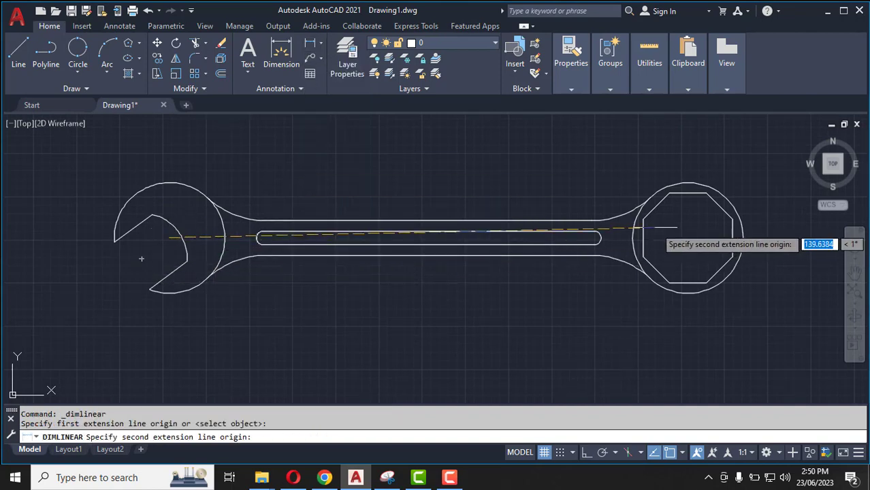
left_click(687, 239)
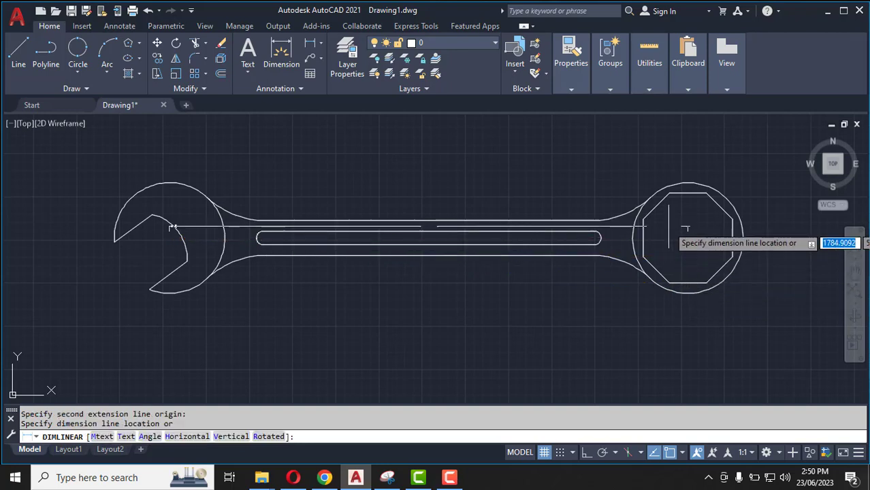
left_click(674, 146)
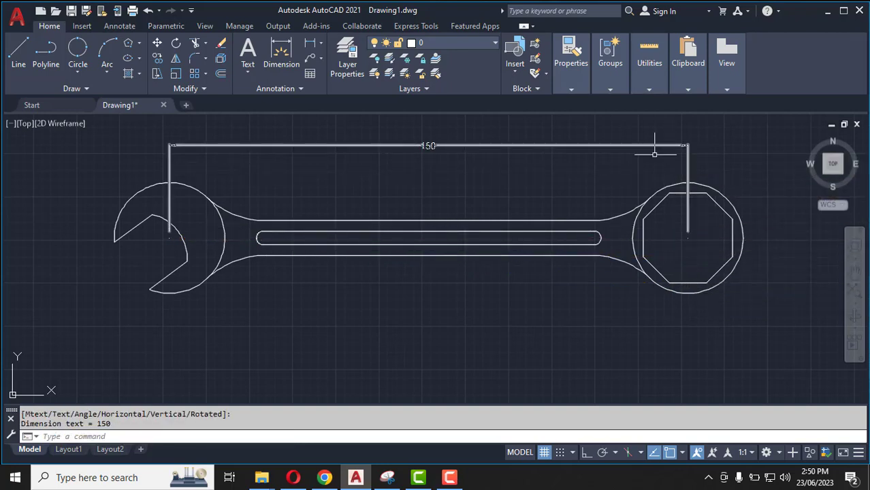
Step: Add a vertical linear dimension across the handle's outer edges near its middle
left_click(321, 44)
left_click(329, 64)
scroll(395, 198, "up", 5)
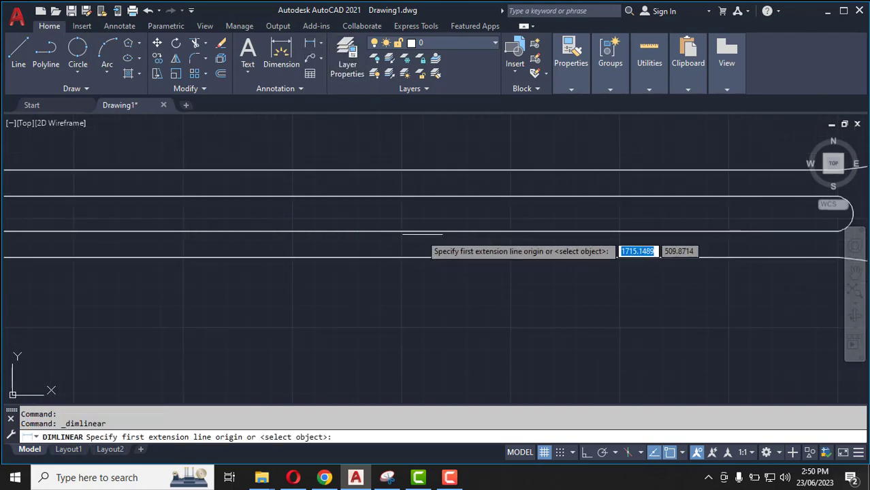
left_click(403, 171)
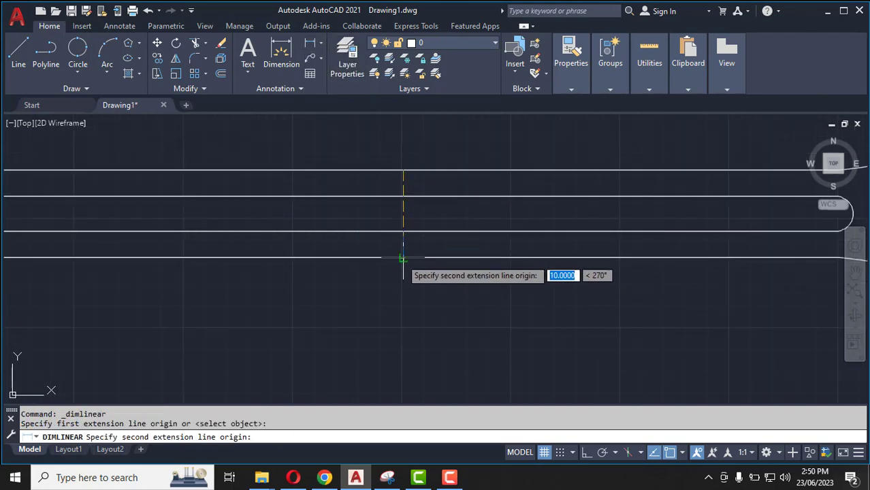
left_click(402, 257)
left_click(422, 256)
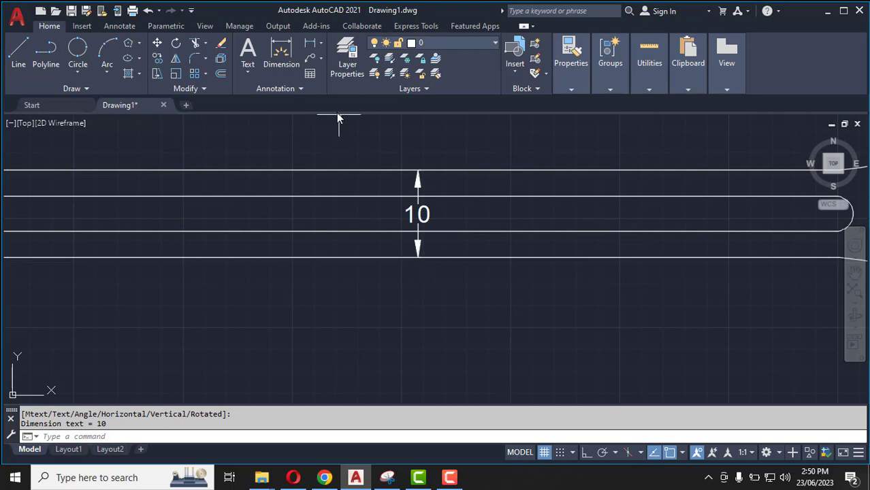
Step: Add a vertical linear dimension across the slot's width, beside the handle width dimension
key("Return")
left_click(311, 197)
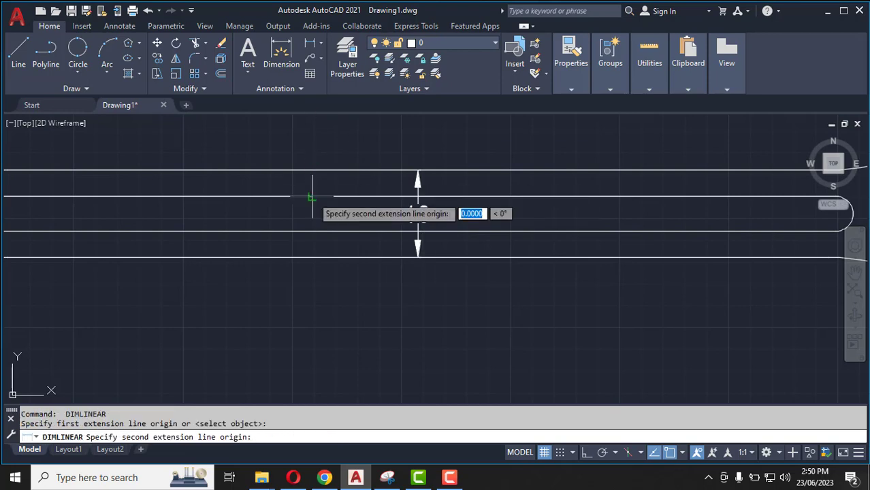
left_click(311, 231)
left_click(382, 234)
Step: Add radius dimensions to the left and right end circles, with their text above the handle
scroll(383, 234, "down", 5)
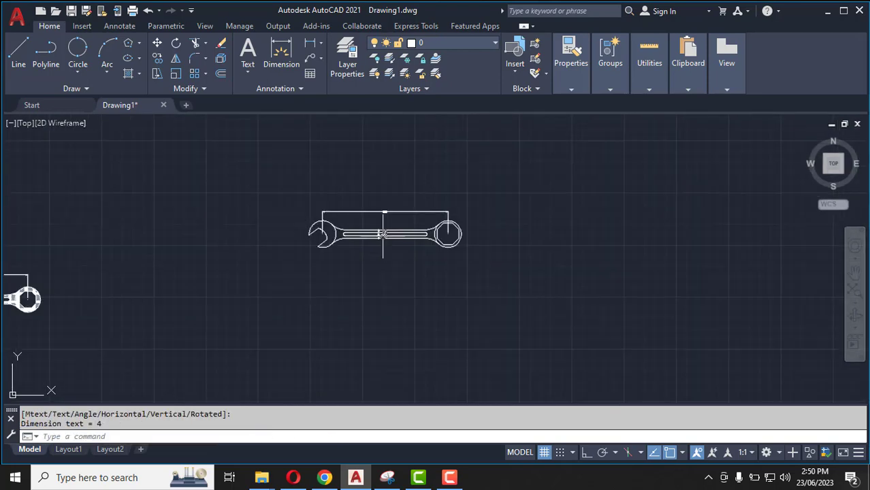
scroll(348, 235, "up", 6)
left_click(322, 44)
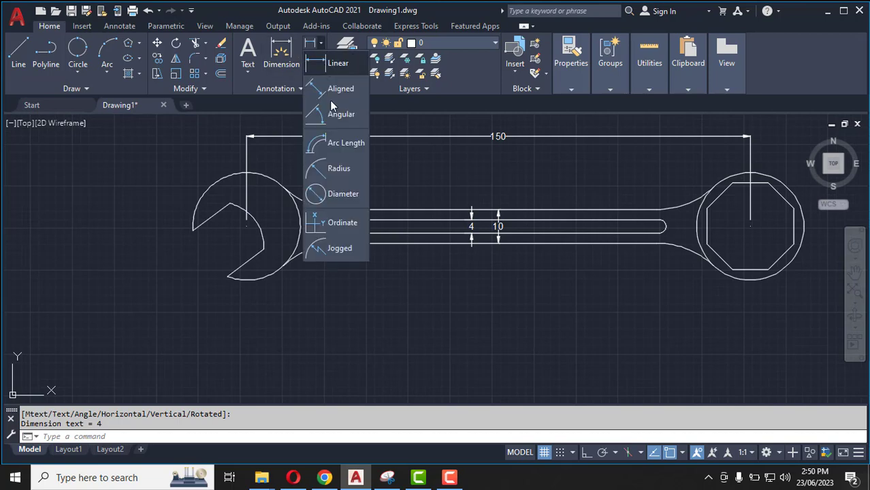
left_click(334, 170)
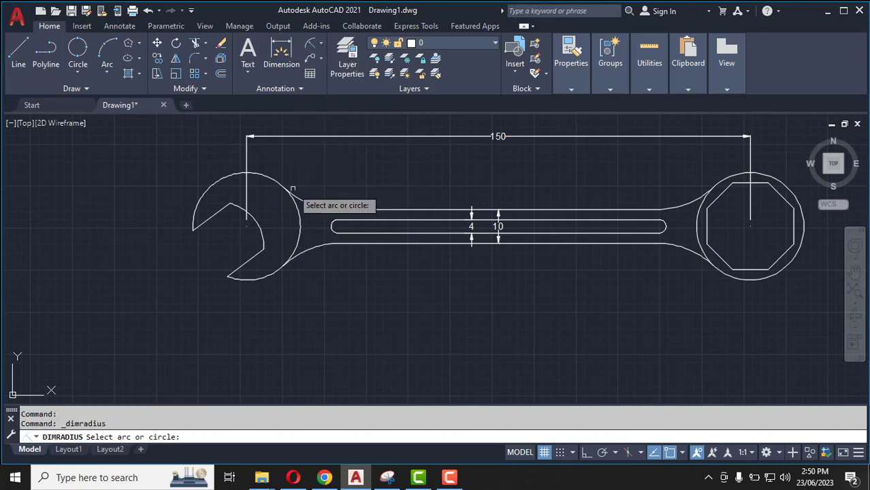
left_click(268, 179)
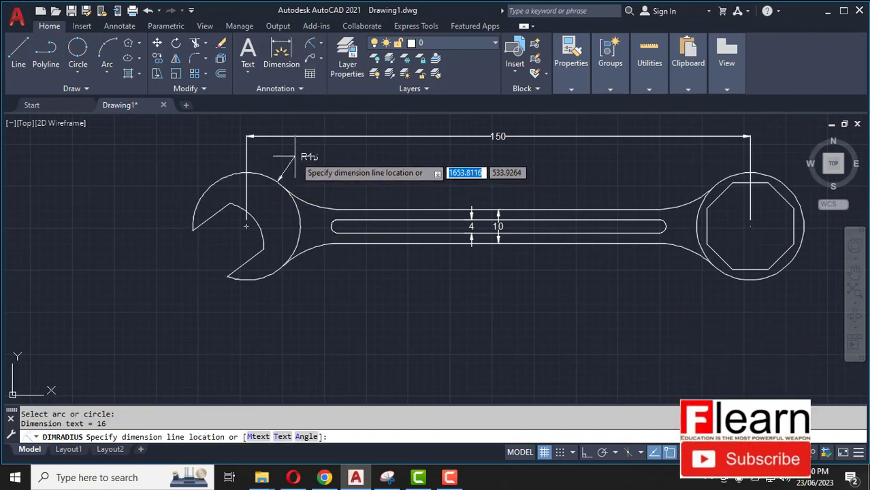
left_click(294, 158)
key("Return")
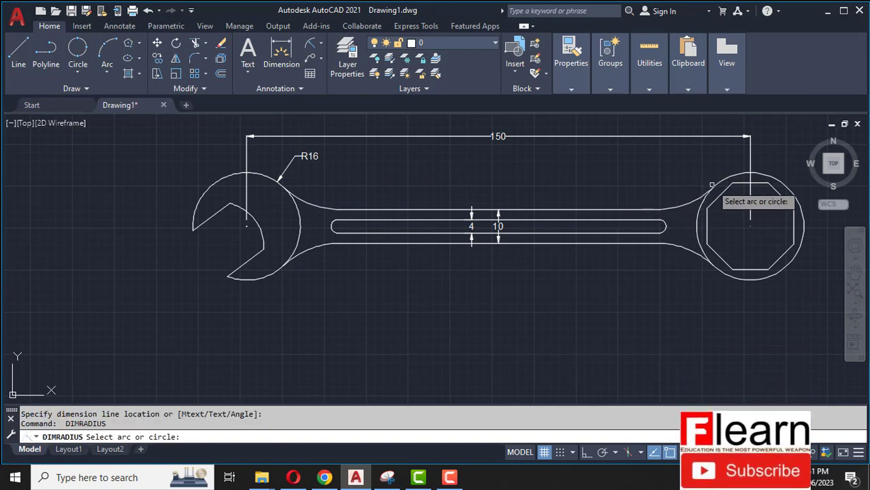
left_click(716, 182)
left_click(705, 163)
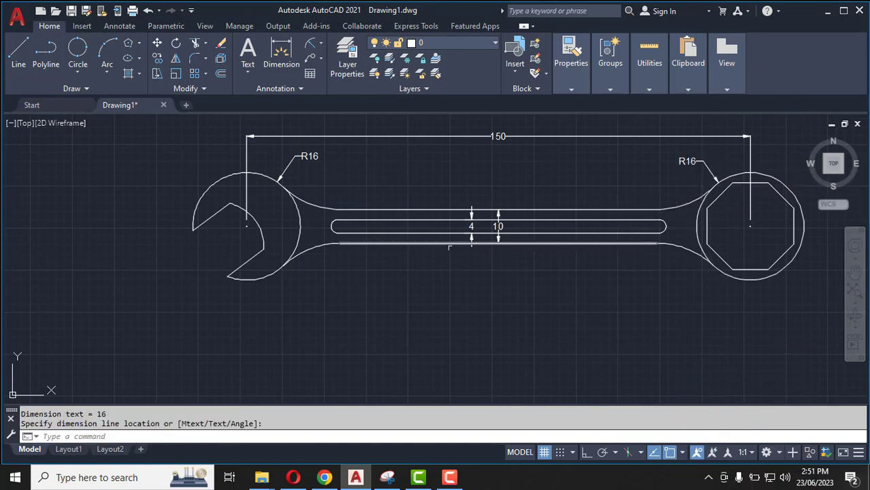
Step: Add a radius dimension to the upper fillet arc joining the open-jaw end to the handle
key("Return")
left_click(306, 201)
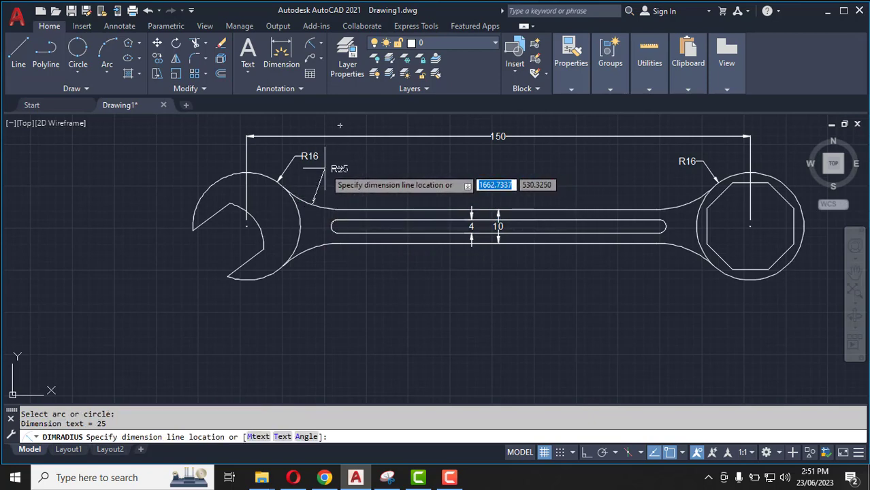
left_click(325, 169)
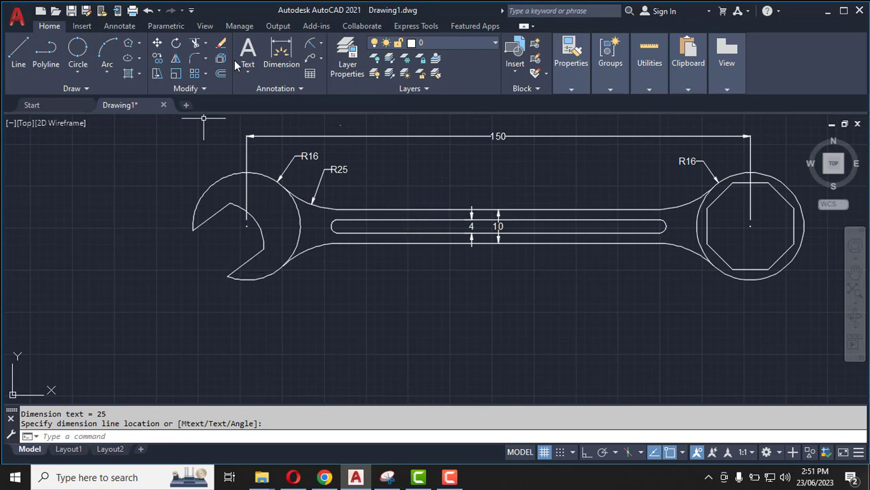
Step: Add an aligned dimension across the jaw opening, between its two parallel edges
left_click(323, 45)
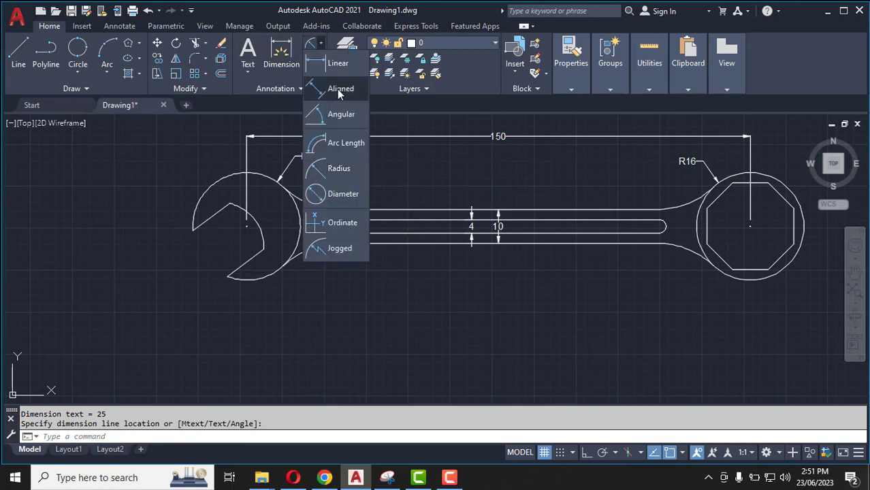
left_click(337, 91)
left_click(201, 224)
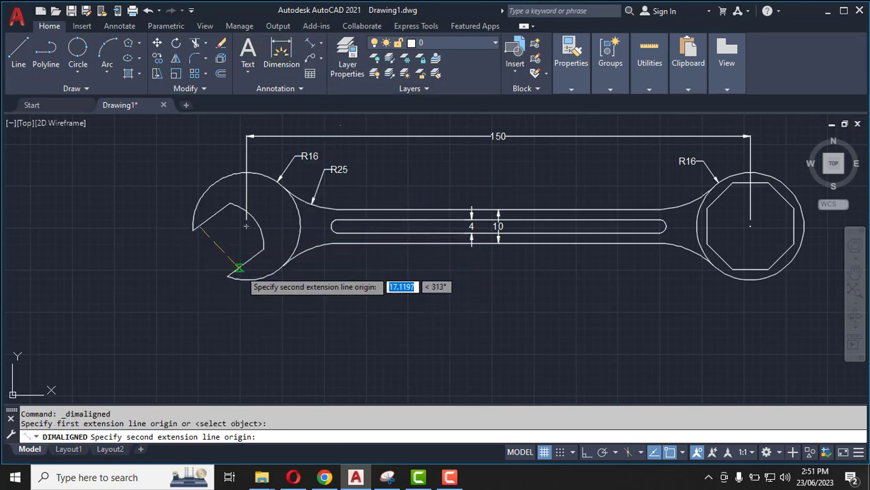
left_click(229, 276)
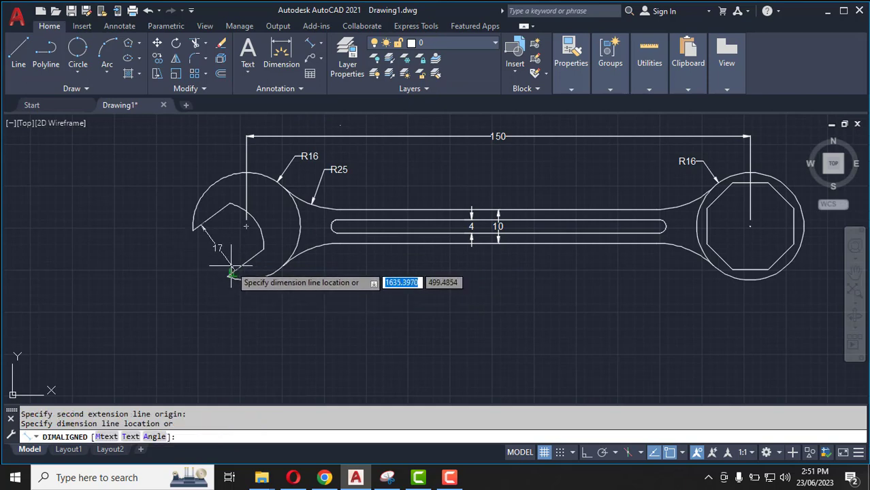
left_click(230, 269)
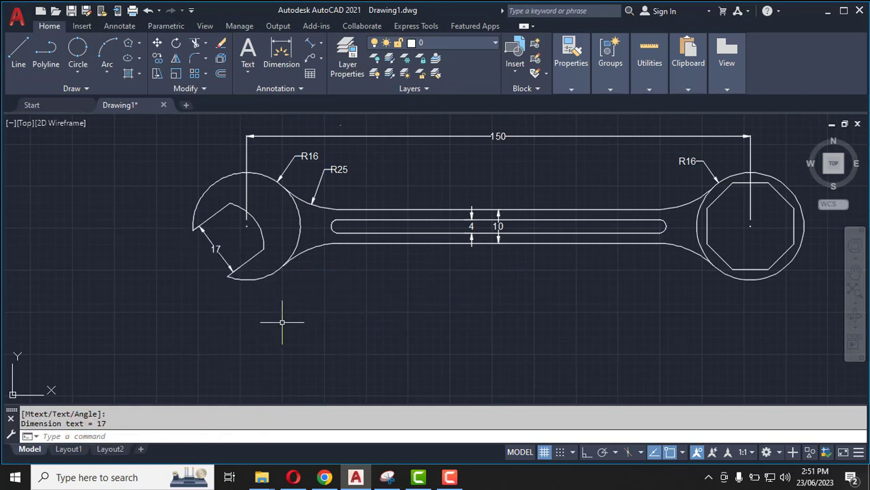
scroll(263, 281, "down", 2)
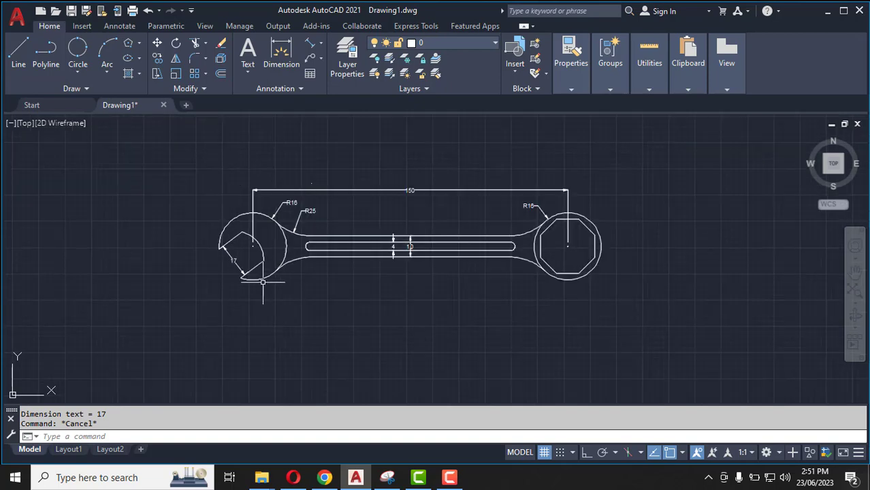